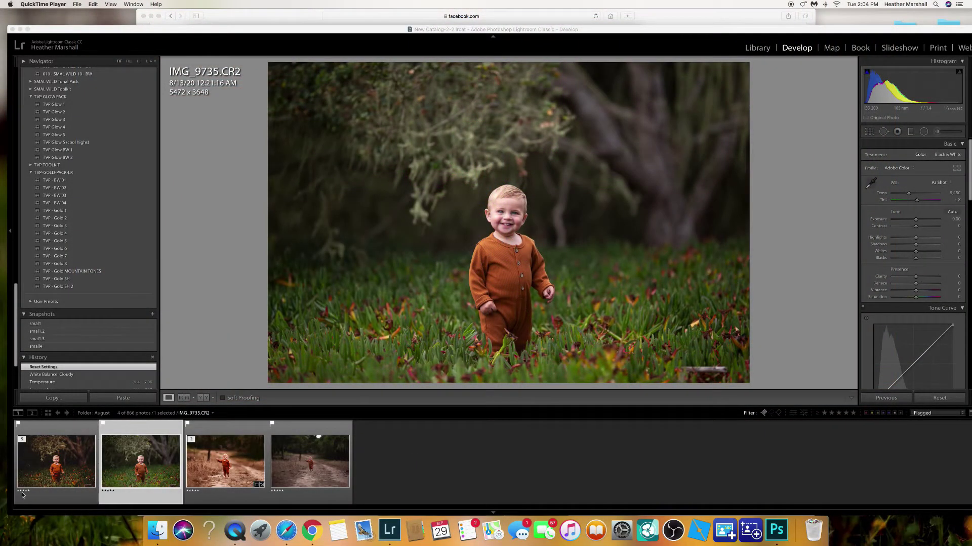
Compare the edited 4IMG_9735.tif with the unedited raw photo in the filmstrip, ending on the raw.
left_click(60, 478)
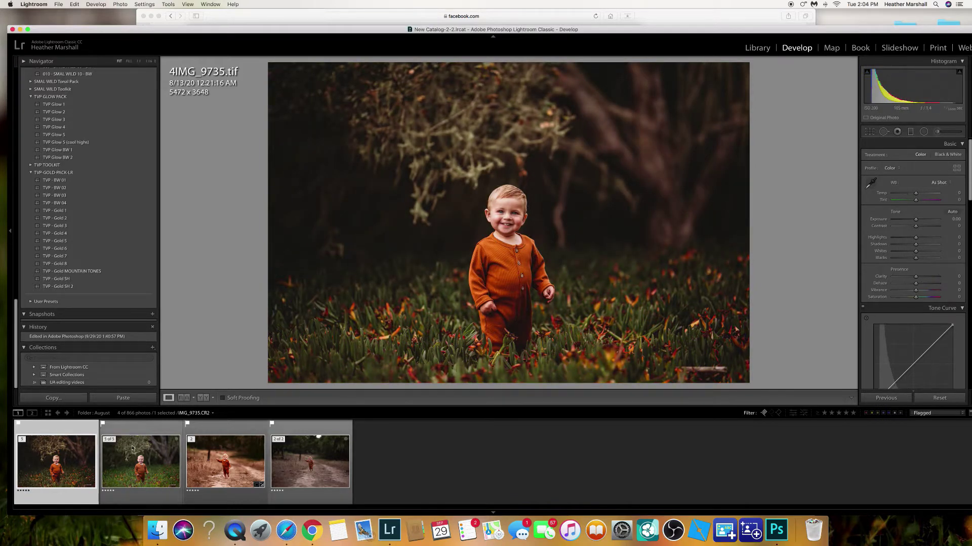
left_click(142, 474)
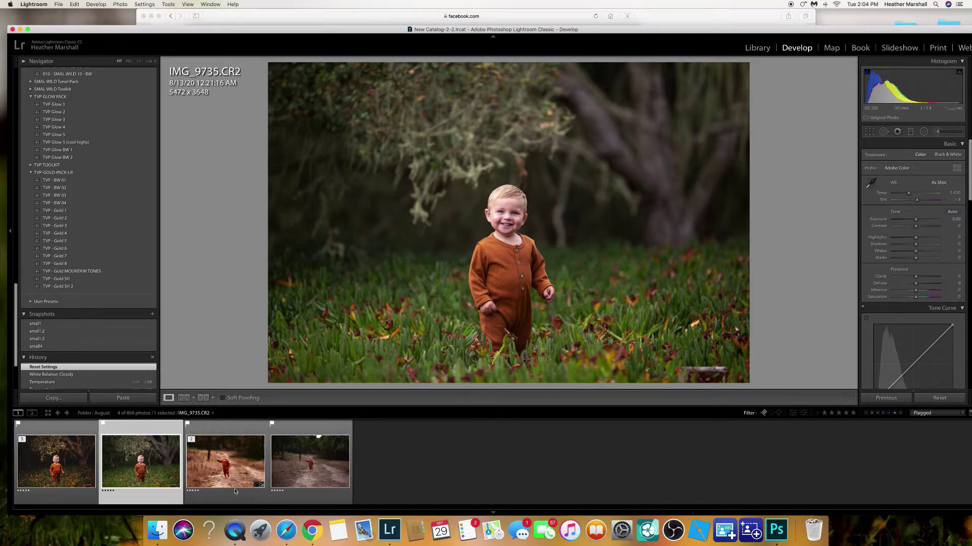
left_click(191, 439)
left_click(56, 461)
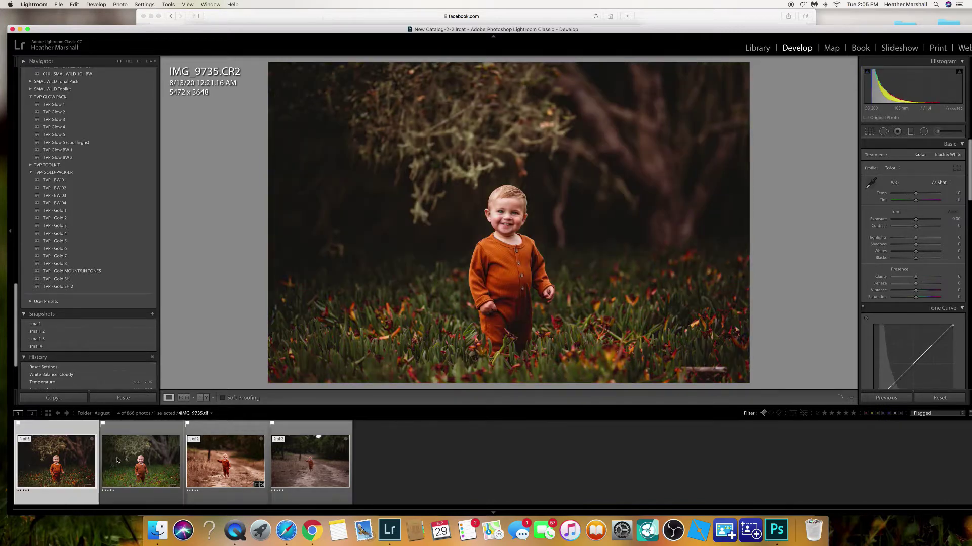
left_click(130, 457)
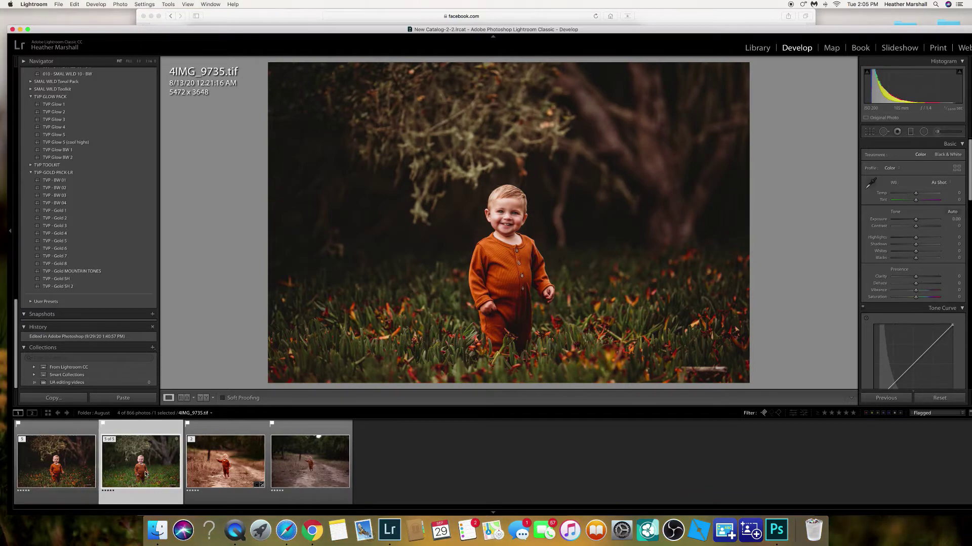
left_click(59, 476)
left_click(133, 461)
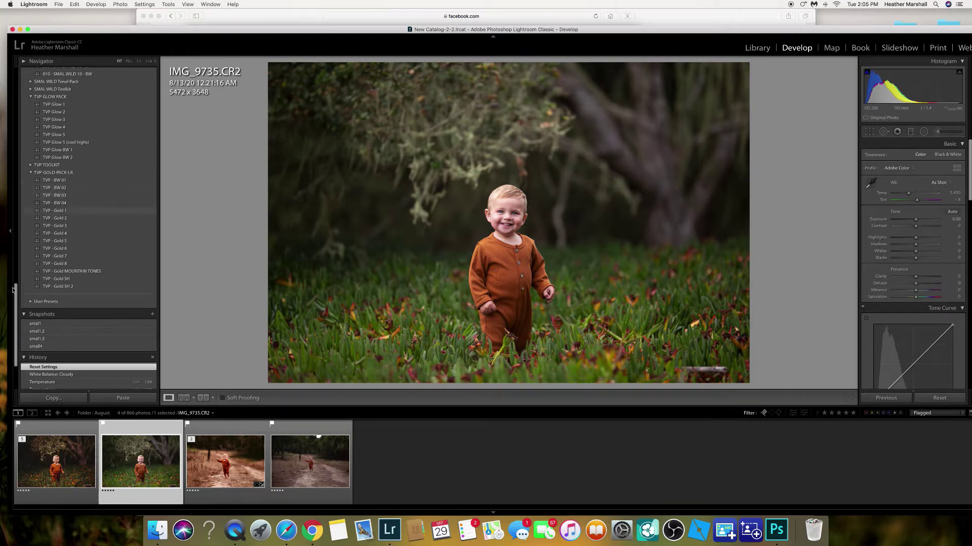
Apply the 001 - C - SMAL Vol. 2 - 01 preset after briefly previewing a black-and-white preset.
scroll(13, 290, "up", 10)
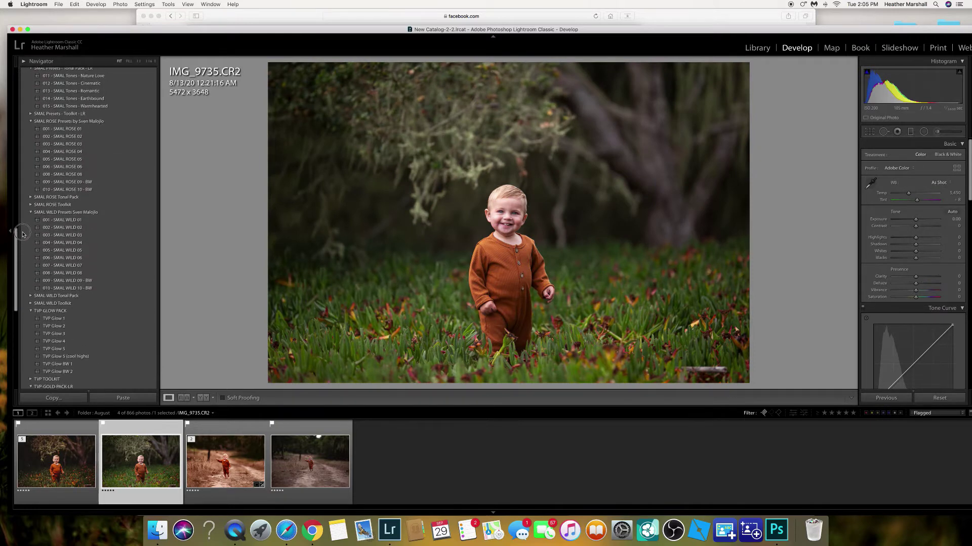
scroll(22, 234, "up", 5)
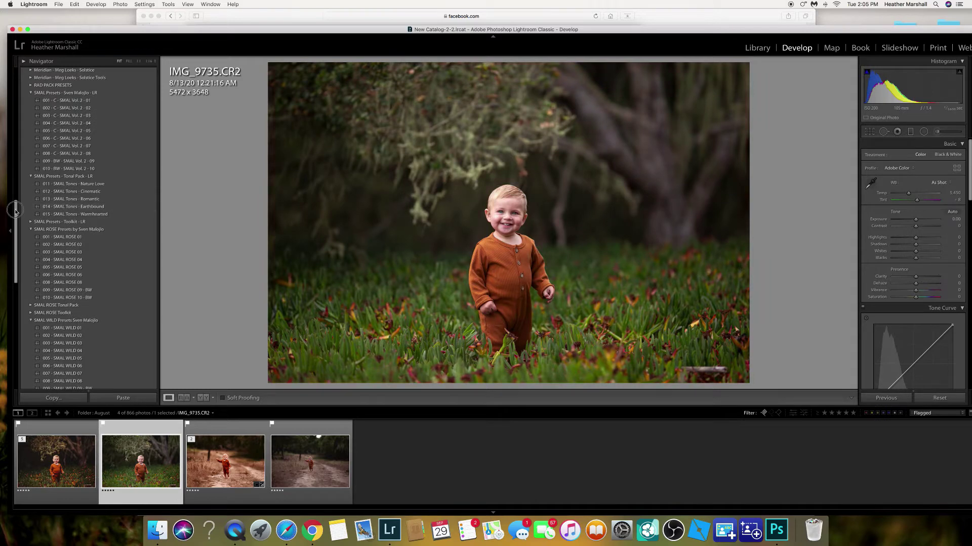
scroll(15, 211, "up", 3)
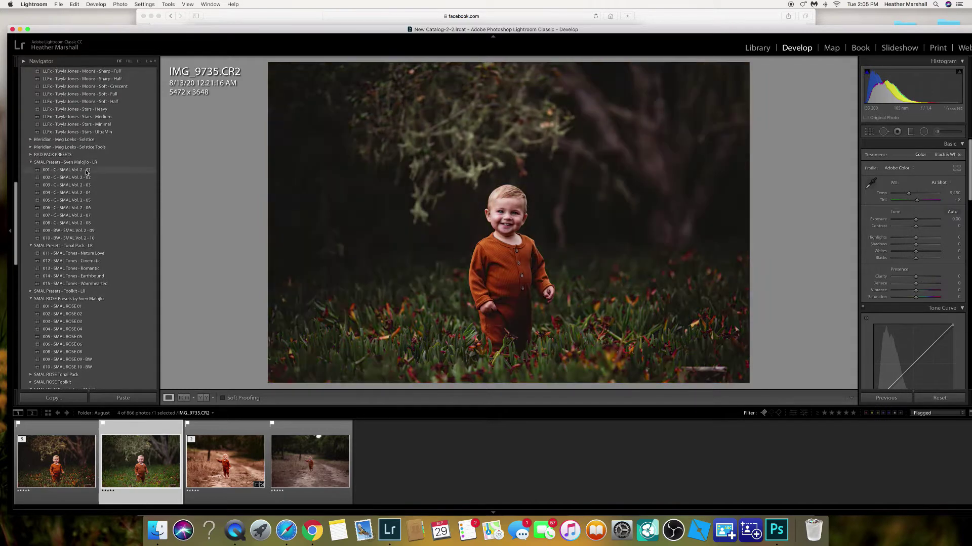
left_click(86, 171)
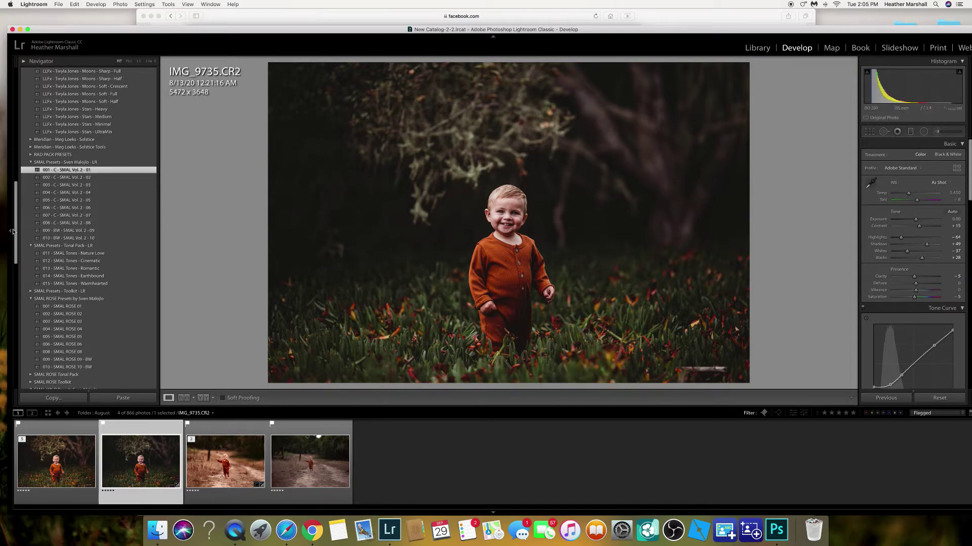
scroll(76, 240, "down", 10)
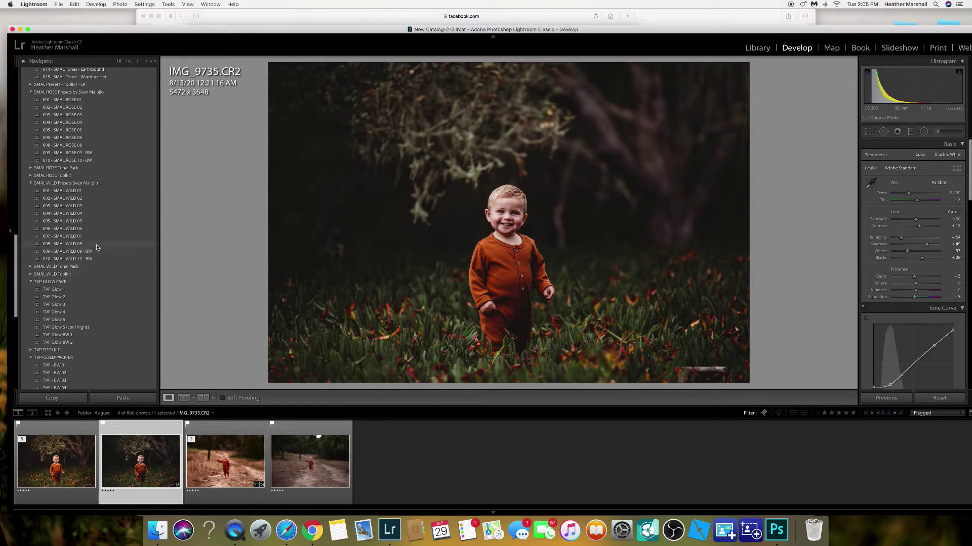
left_click(97, 251)
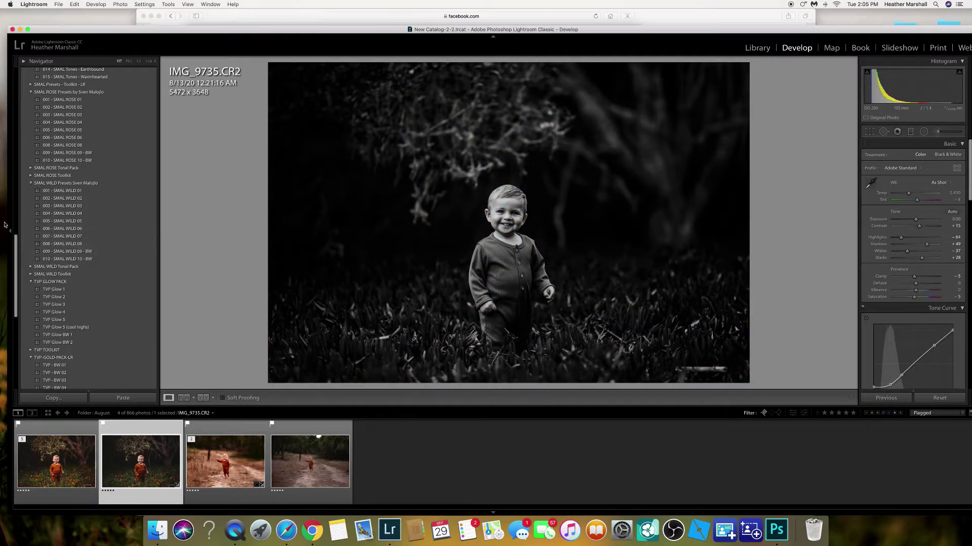
scroll(71, 183, "up", 9)
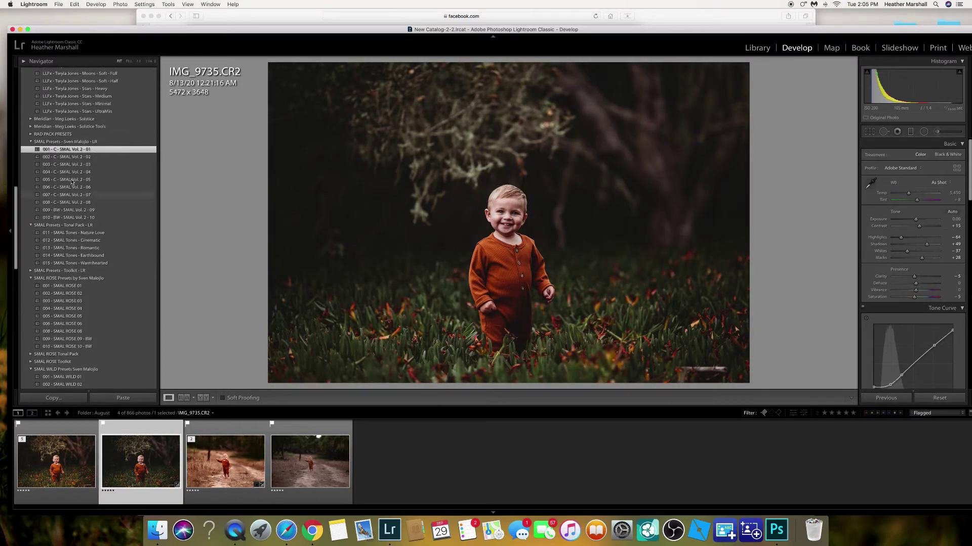
Set white balance to Cloudy, then Shade, then pull Temp down from 7,500 to about 7,027.
left_click(945, 184)
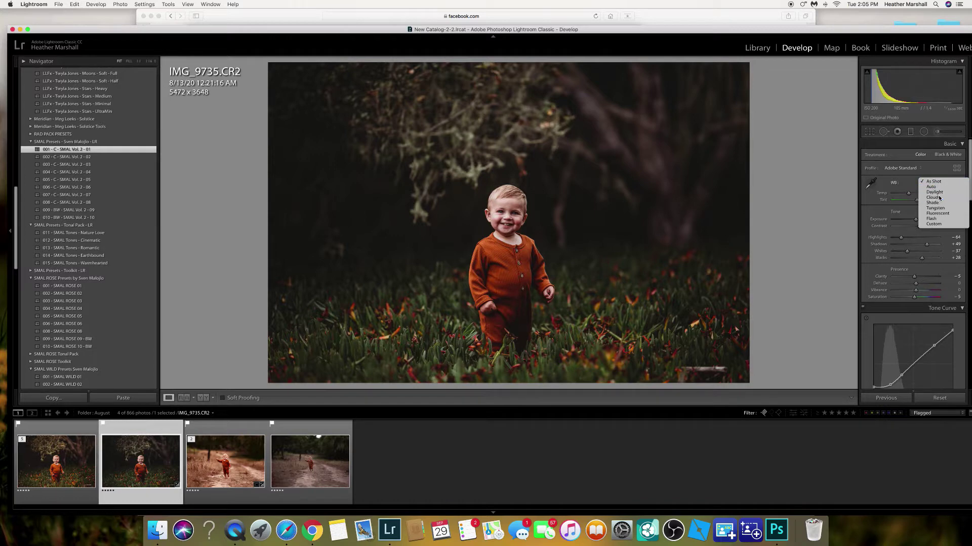
left_click(939, 197)
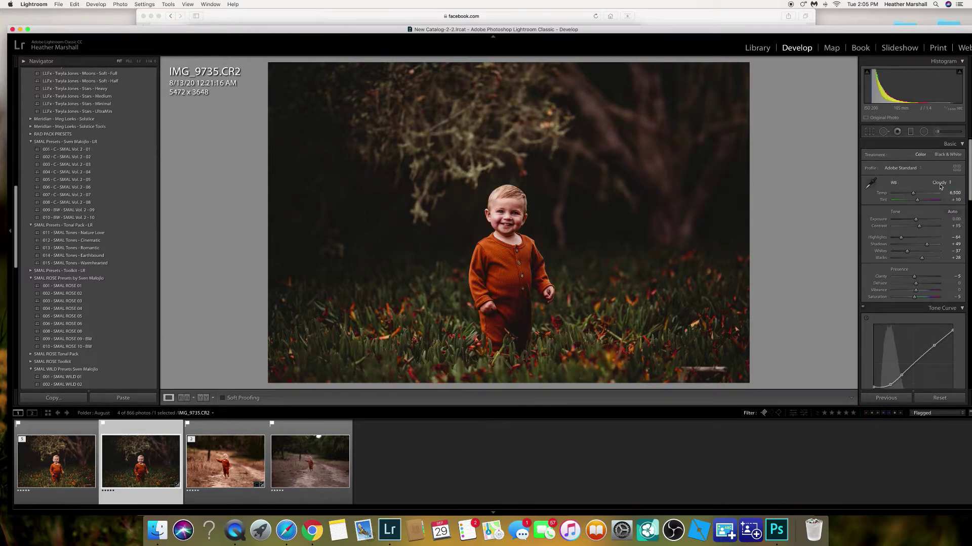
left_click(939, 183)
left_click(939, 190)
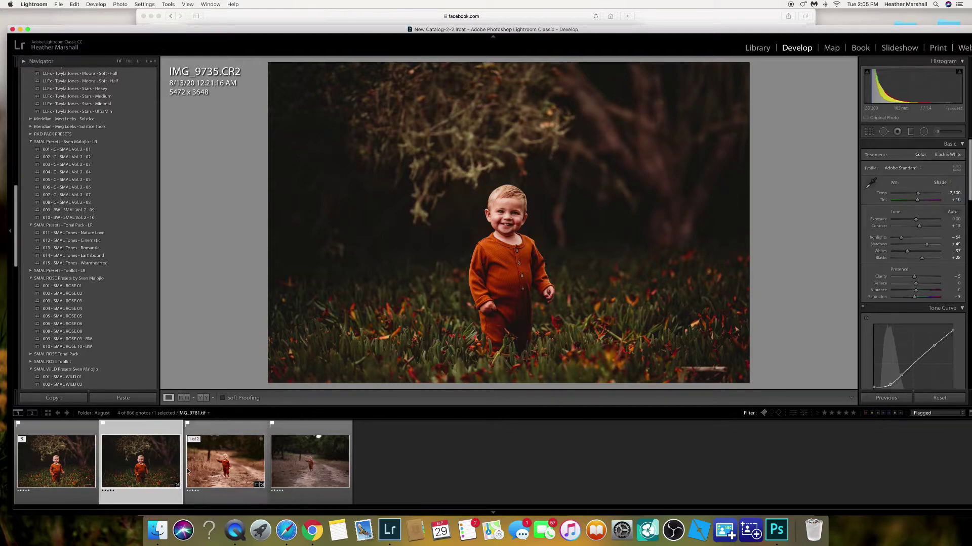
left_click(98, 470)
left_click(157, 468)
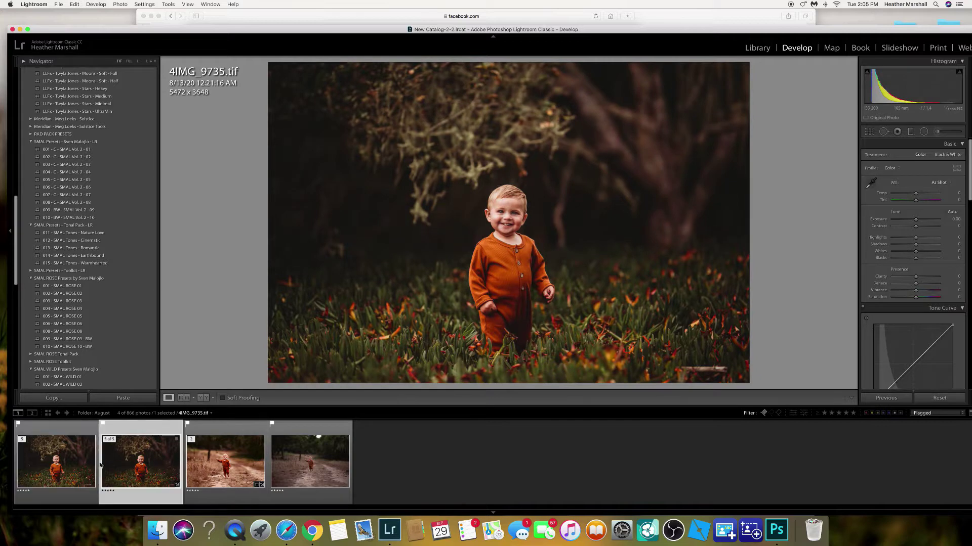
left_click(941, 182)
left_click(942, 182)
left_click_drag(954, 193, 945, 192)
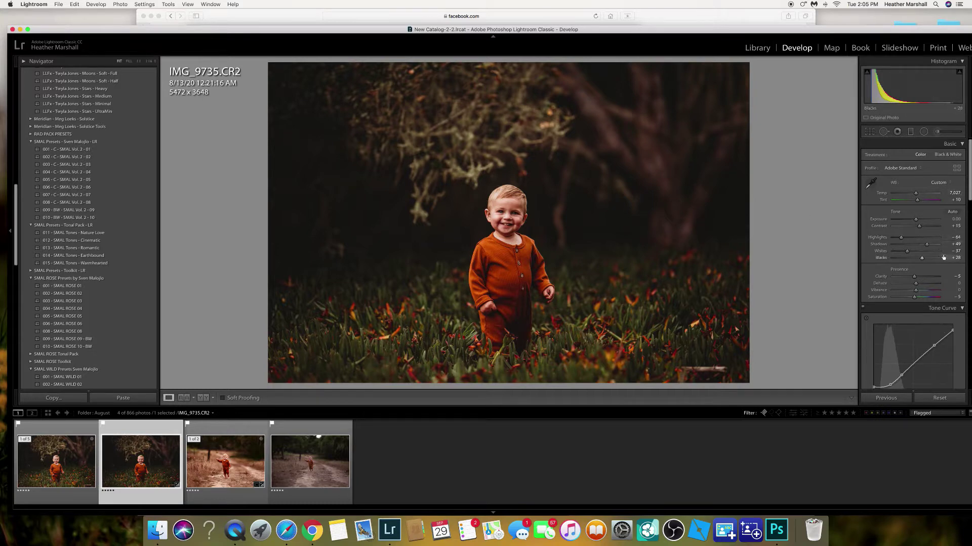
Nudge Exposure up to +0.10 and set the Grain Amount to 0.
scroll(941, 258, "down", 2)
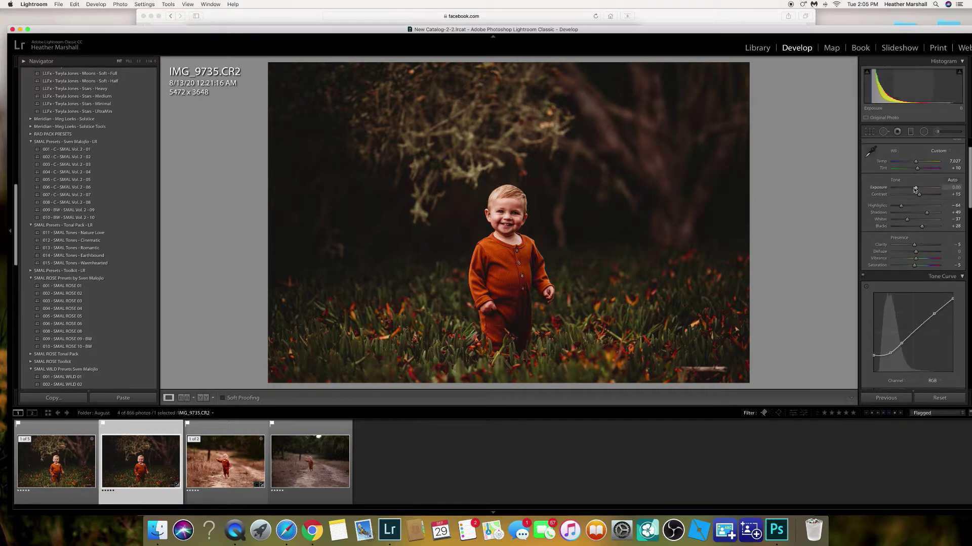
left_click_drag(915, 189, 916, 189)
scroll(915, 239, "down", 10)
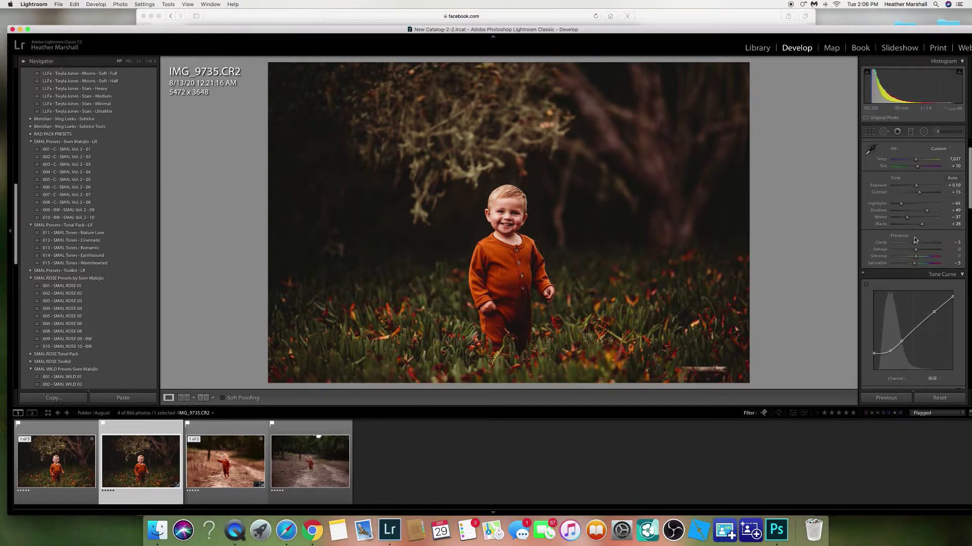
scroll(913, 238, "down", 15)
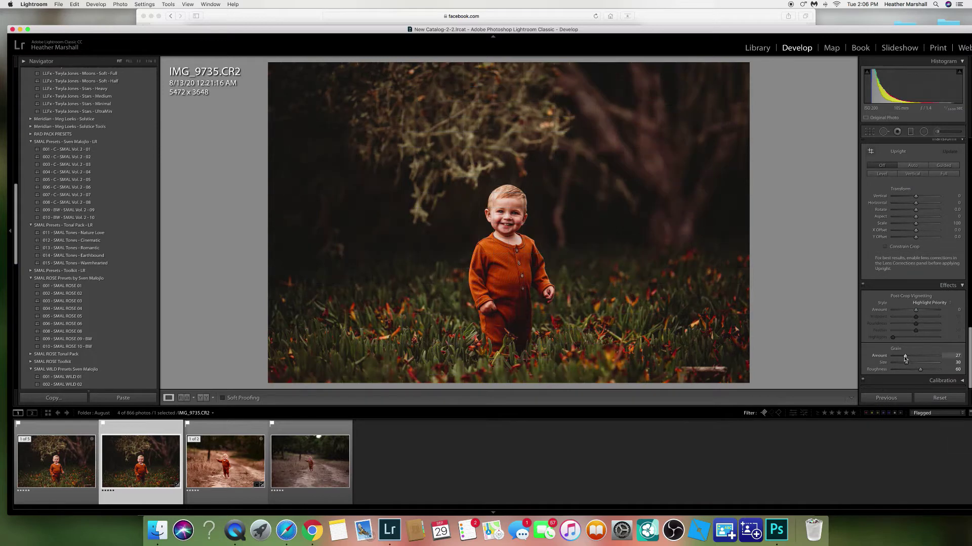
left_click_drag(905, 356, 854, 356)
Raise Contrast, reset Clarity to 0, and adjust the tone curve's black point in the shadows.
scroll(899, 235, "up", 8)
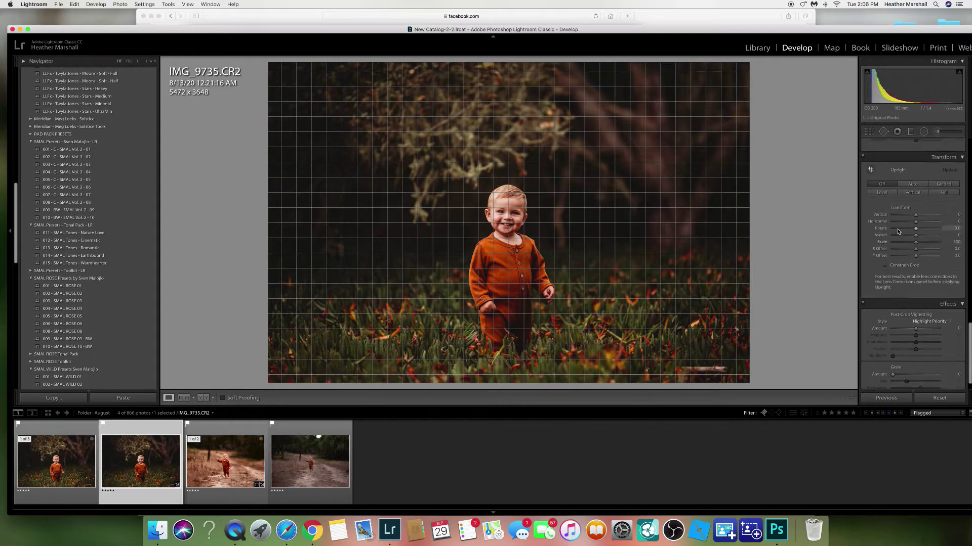
scroll(896, 233, "up", 10)
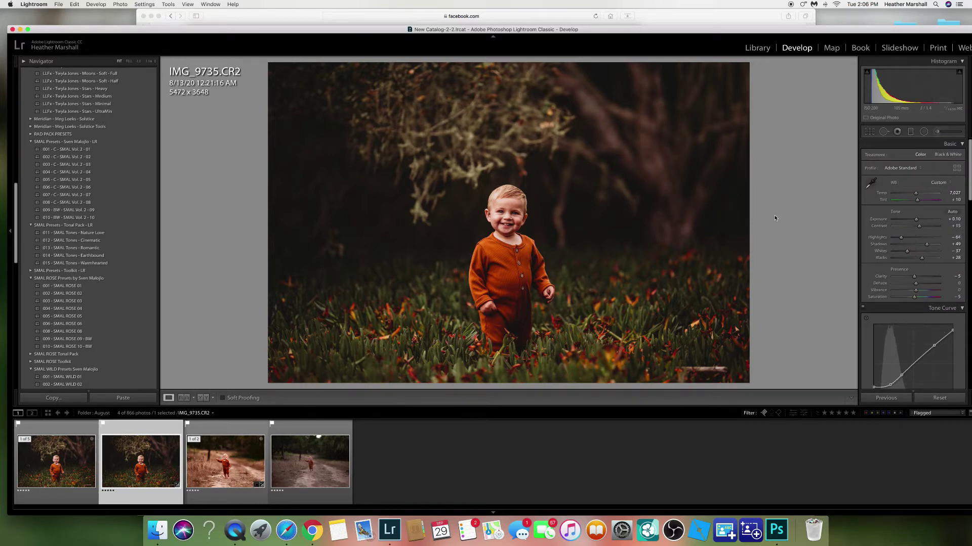
left_click_drag(919, 226, 920, 232)
double_click(914, 277)
scroll(932, 316, "down", 1)
scroll(932, 316, "down", 4)
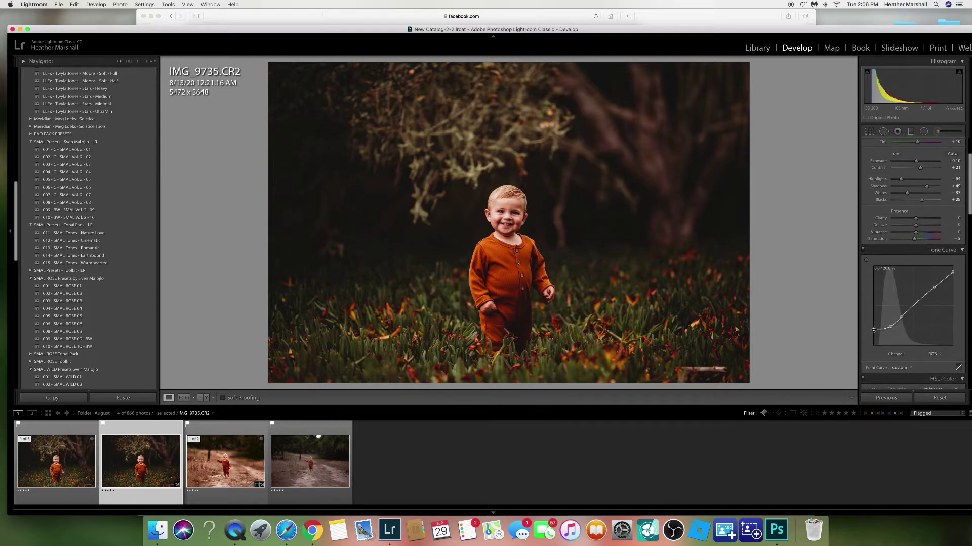
left_click_drag(874, 331, 871, 339)
left_click(500, 322)
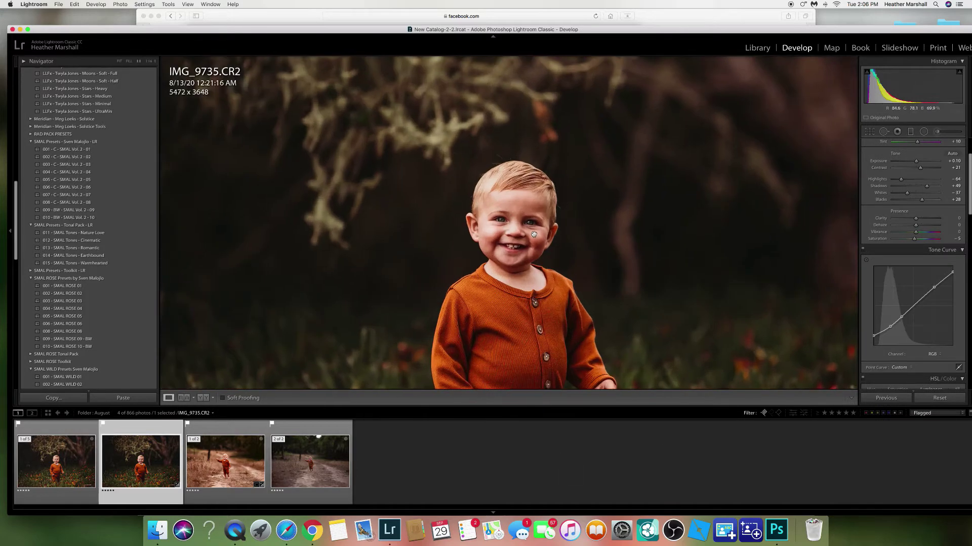
Compare before and after side by side, then return to the single edited view.
left_click(531, 319)
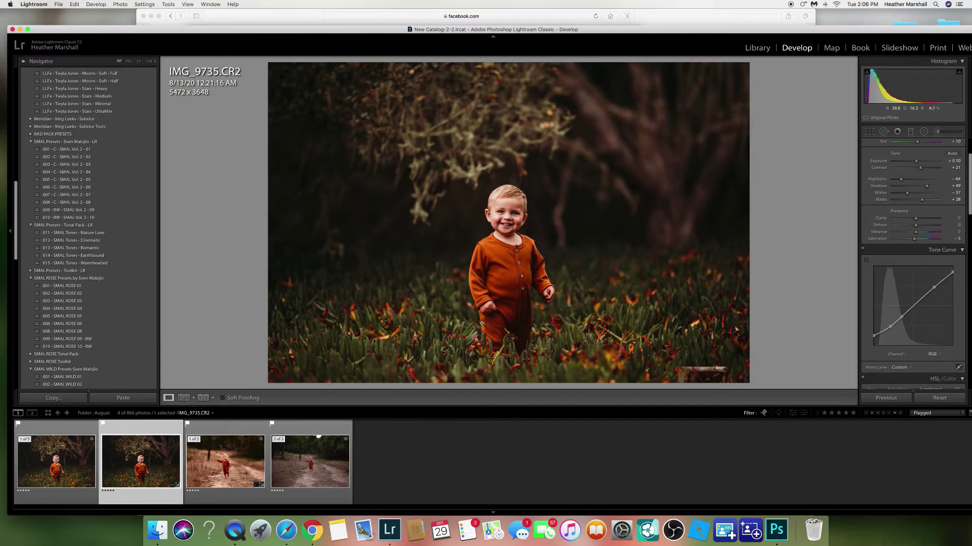
left_click(196, 397)
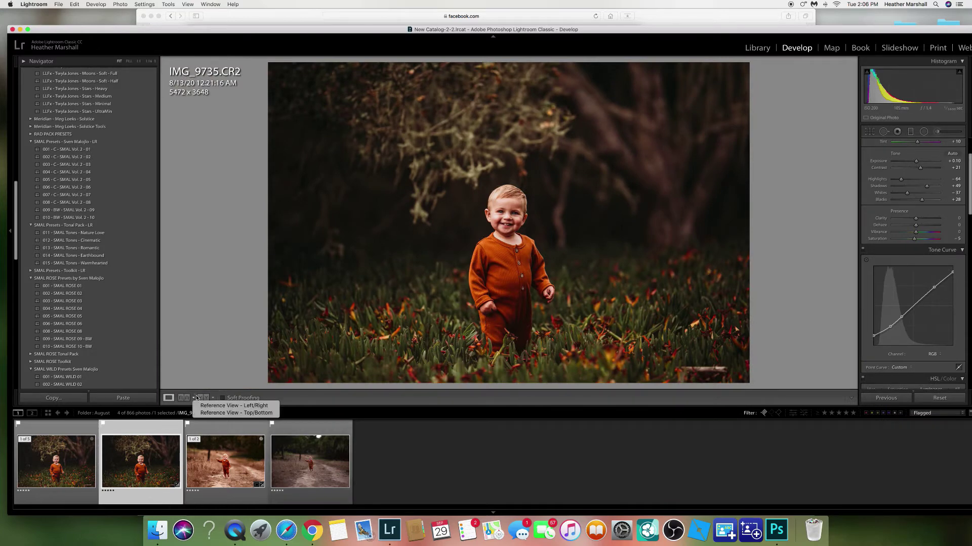
left_click(202, 398)
left_click(203, 398)
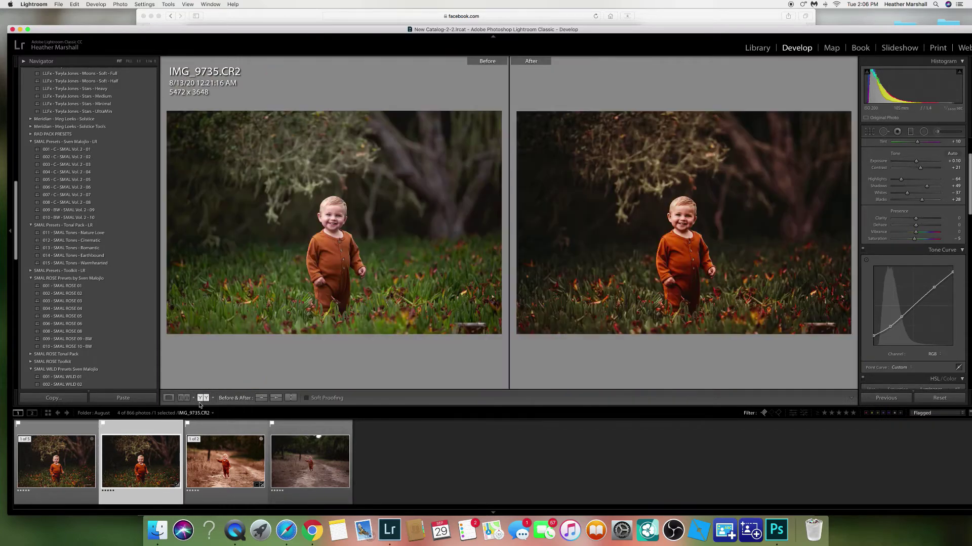
left_click(169, 398)
left_click(516, 221)
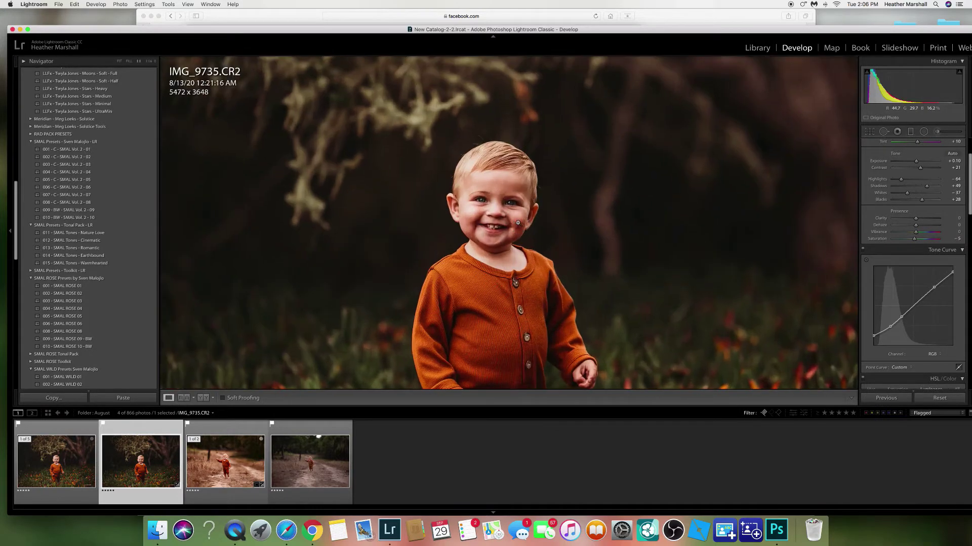
left_click(518, 222)
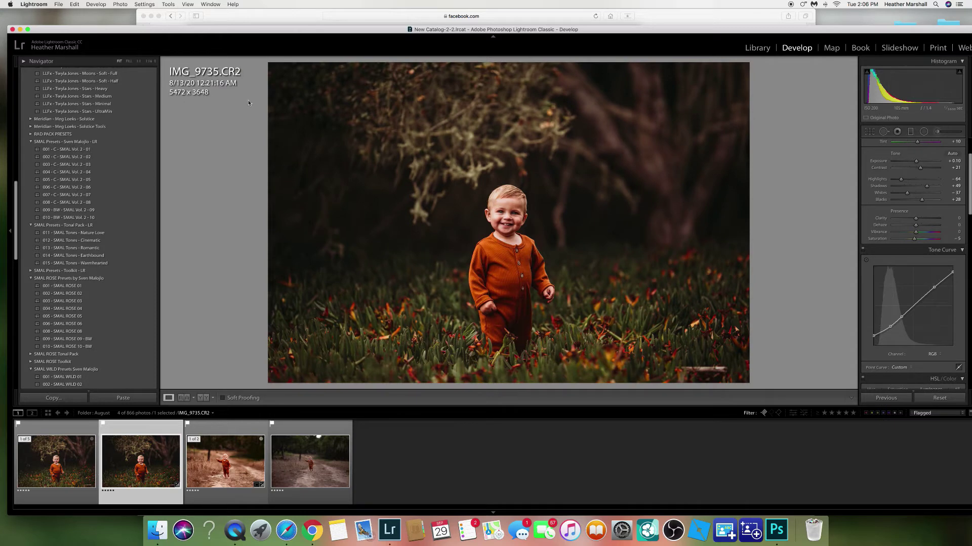
Send the photo to Photoshop with Photo > Edit In > Edit in Adobe Photoshop CC 2019.
left_click(120, 4)
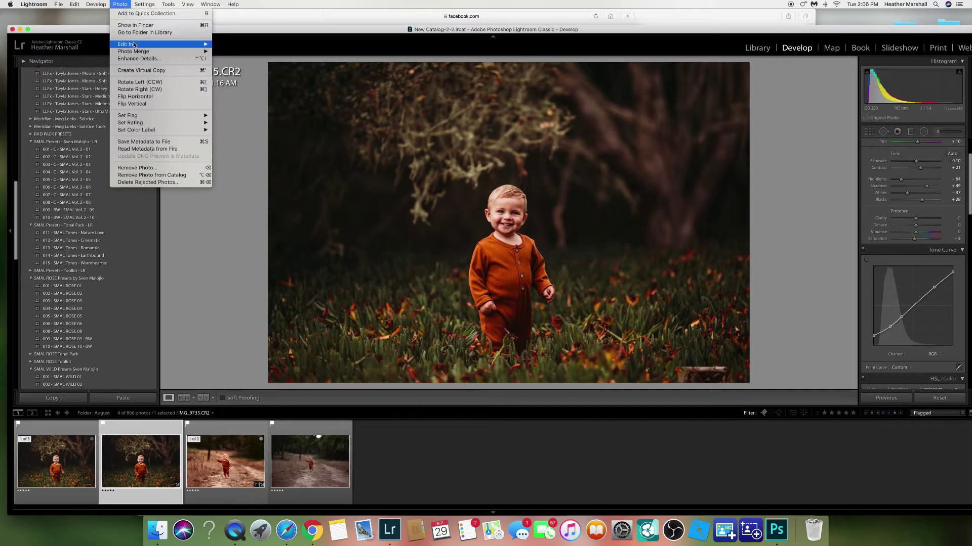
mouse_move(135, 44)
left_click(234, 44)
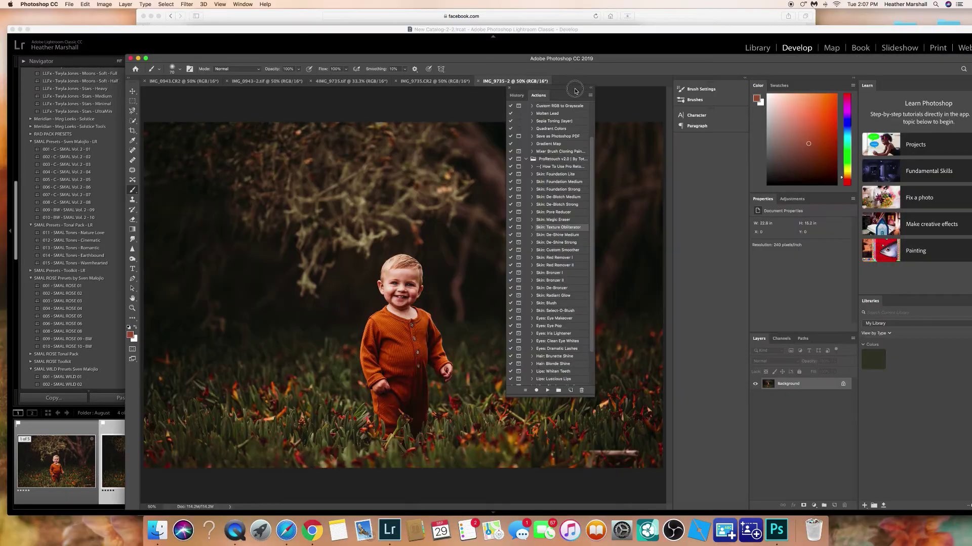
Add a Curves adjustment layer and place a midpoint on its curve.
left_click_drag(575, 90, 654, 91)
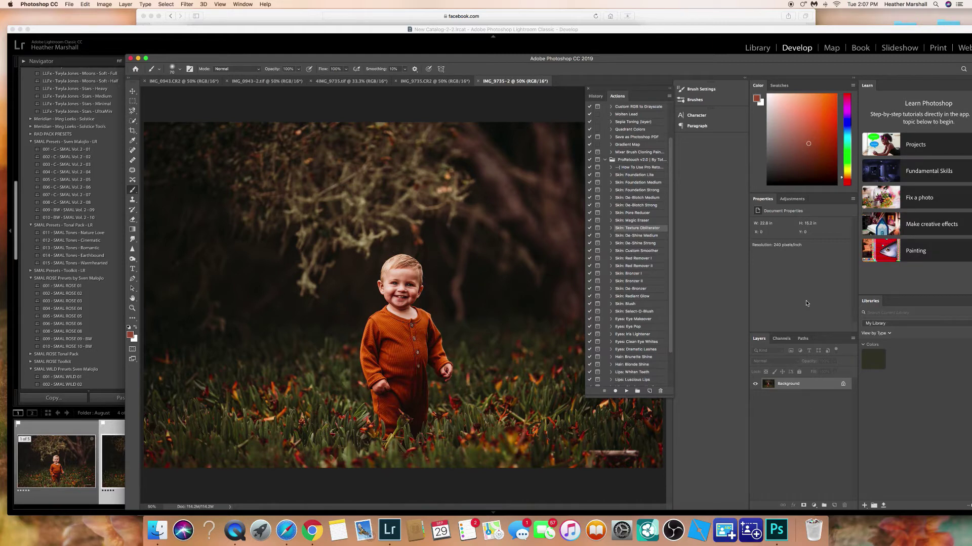
left_click(802, 199)
left_click(789, 216)
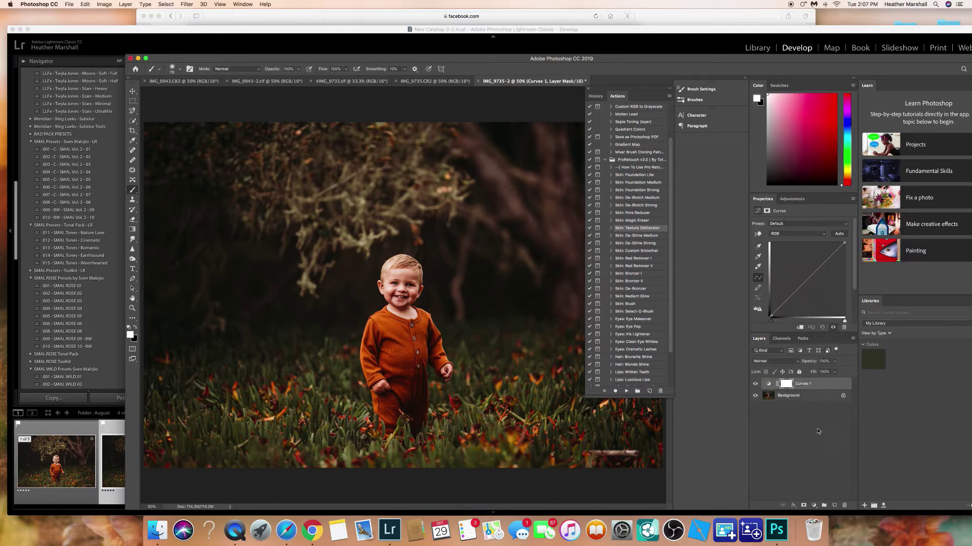
left_click(792, 199)
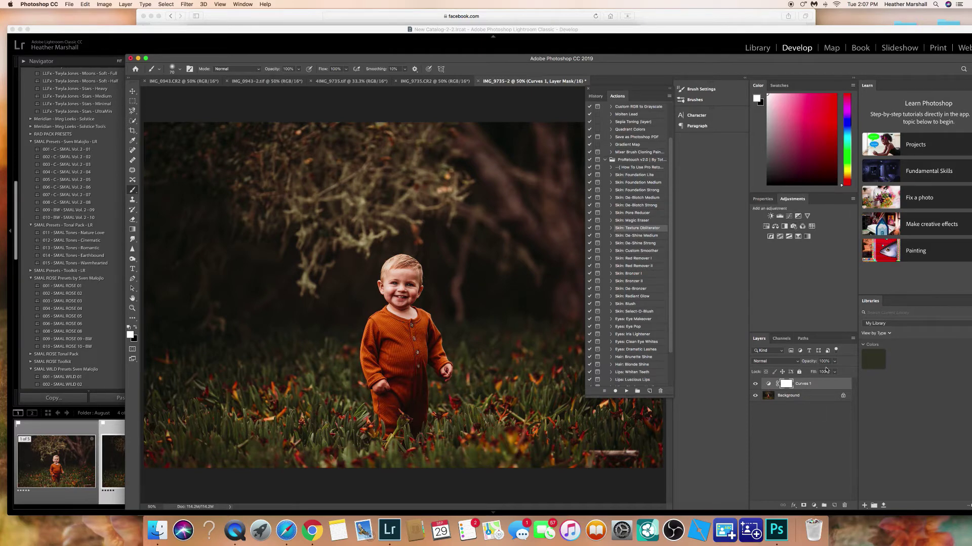
left_click(788, 215)
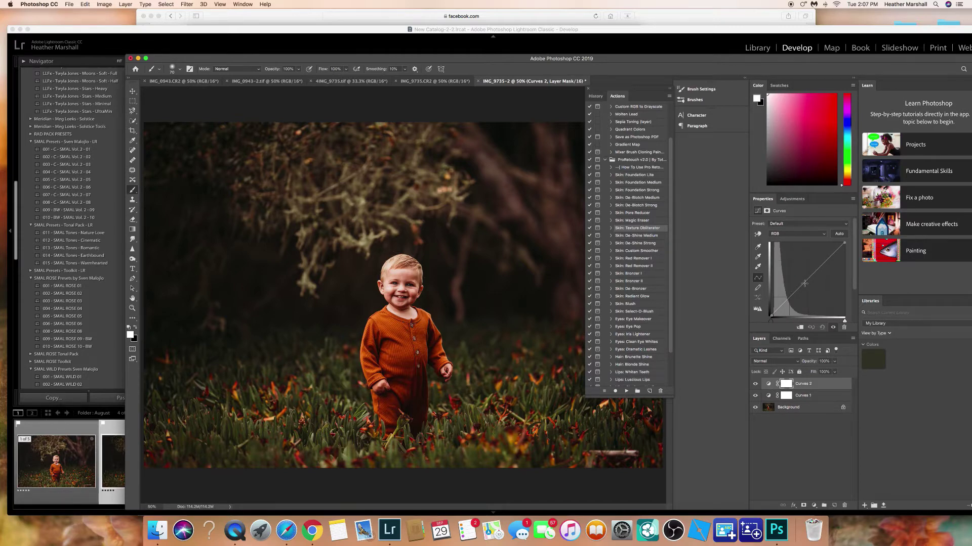
left_click(804, 285)
left_click(804, 283)
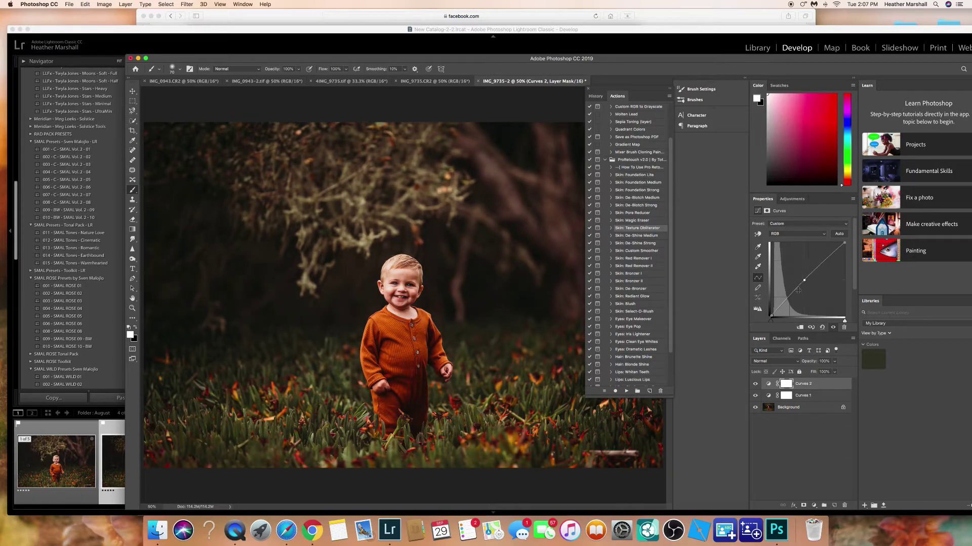
Delete the unused Curves 1 layer and compare the photo with Curves 2 on and off.
left_click(808, 398)
key("Delete")
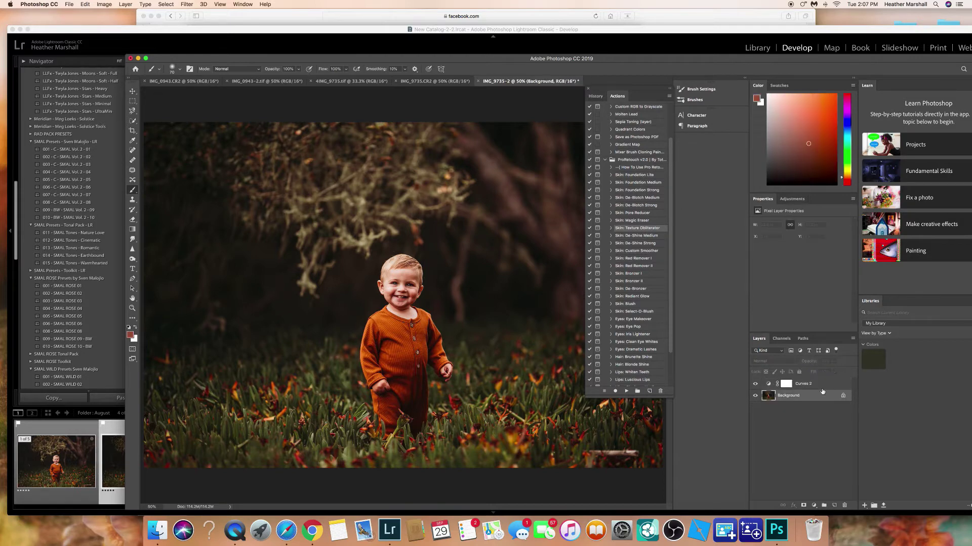
left_click(827, 387)
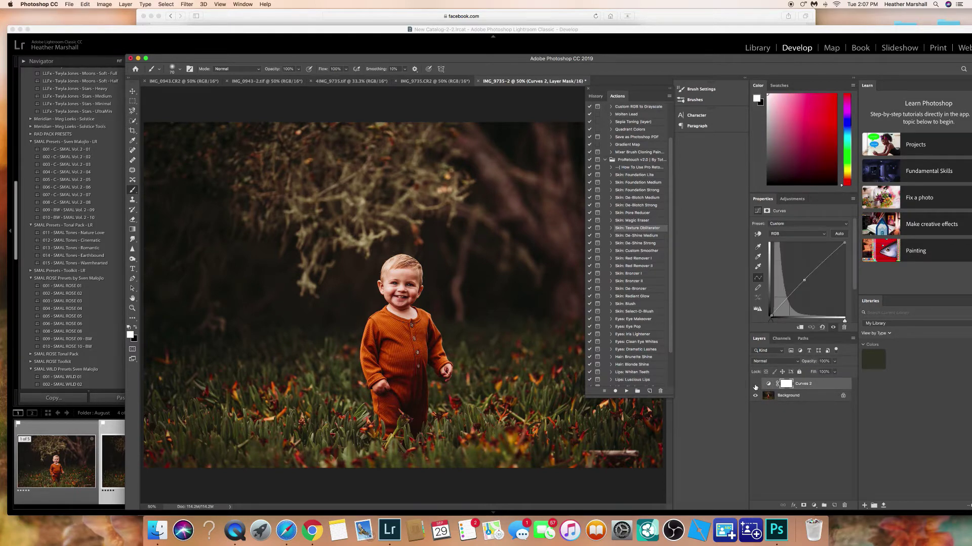
left_click(755, 384)
left_click(755, 384)
left_click(755, 384)
left_click(755, 384)
left_click(755, 384)
left_click(755, 384)
left_click(755, 384)
left_click(755, 384)
key("super+minus")
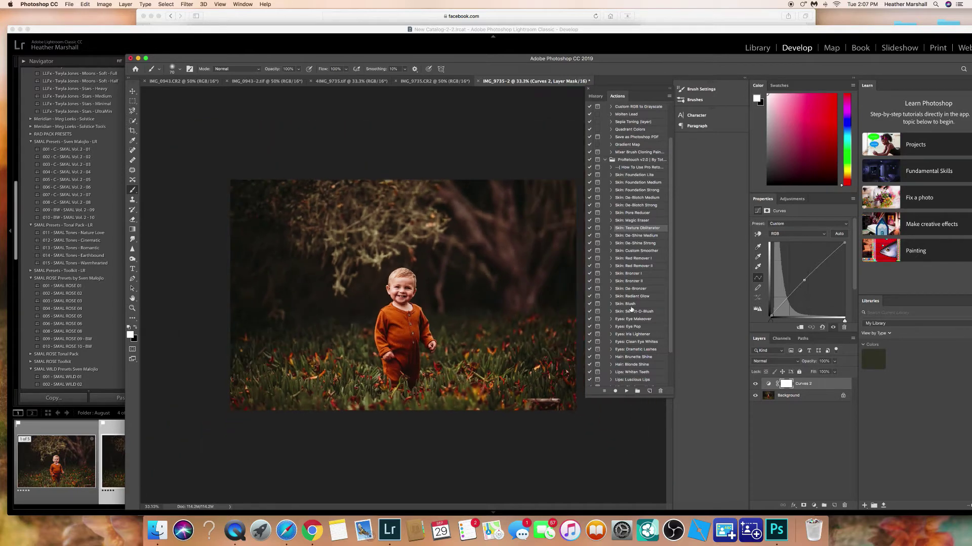
left_click(755, 384)
left_click(755, 385)
left_click(757, 385)
left_click(755, 384)
Invert the Curves 2 mask to black and paint the effect back onto the child's face.
left_click(136, 328)
key("super+i")
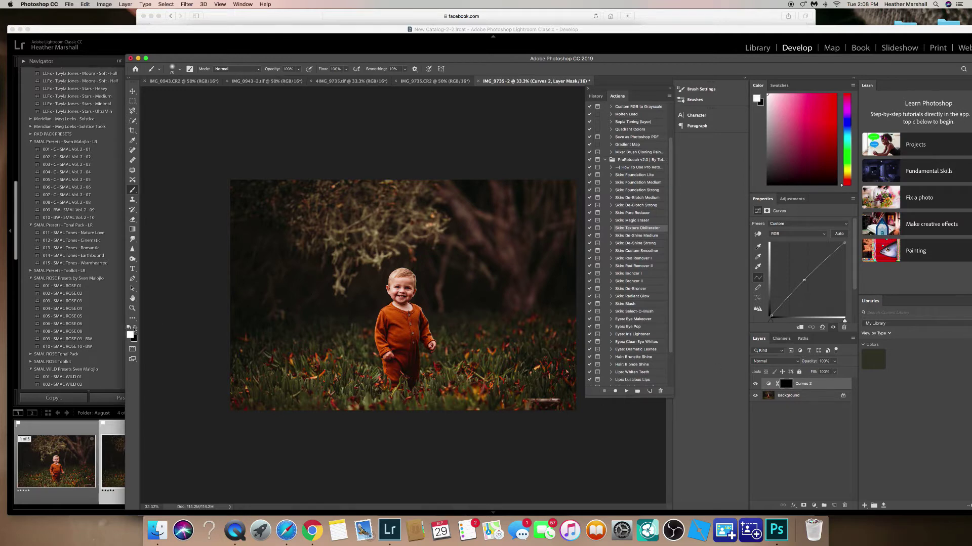
key("bracketright")
key("bracketright")
key("bracketright")
key("bracketright")
key("bracketright")
key("bracketright")
key("bracketright")
key("bracketright")
key("bracketright")
mouse_move(403, 294)
left_mouse_down()
mouse_move(409, 281)
mouse_move(400, 285)
mouse_move(396, 324)
mouse_move(414, 332)
mouse_move(399, 341)
left_mouse_up()
scroll(400, 293, "up", 3)
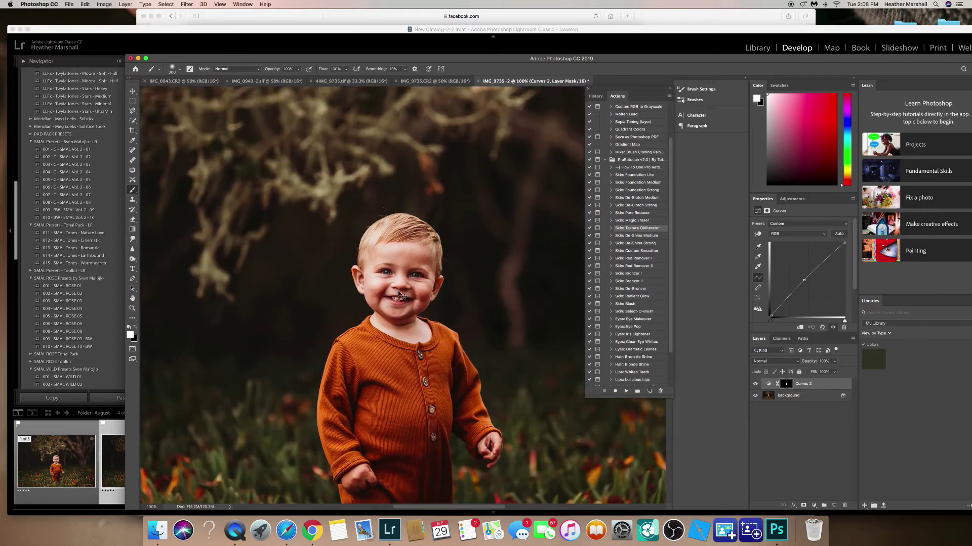
scroll(400, 295, "down", 2)
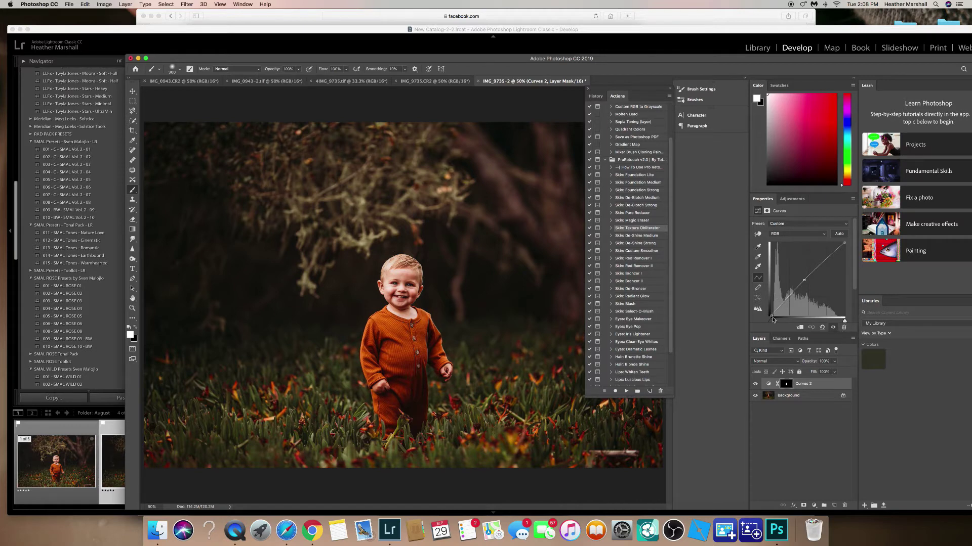
Lower the curve's white point slightly to tame highlights, checking the face before and after.
left_click(845, 244)
left_click_drag(845, 246, 844, 245)
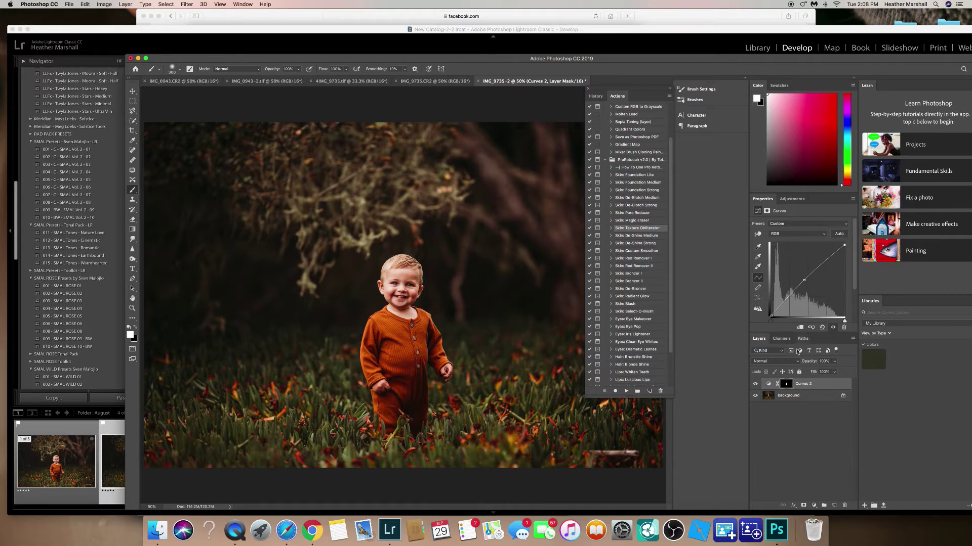
left_click(756, 385)
left_click(756, 385)
Merge the curves with Merge Visible, then run the ProRetouch Skin: Magic Eraser action.
left_click(853, 340)
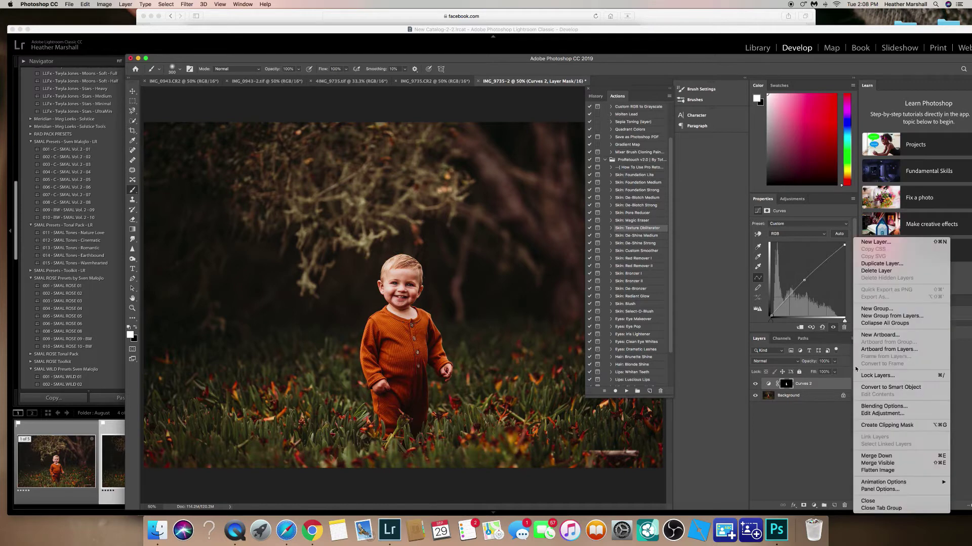
left_click(865, 464)
left_click(640, 221)
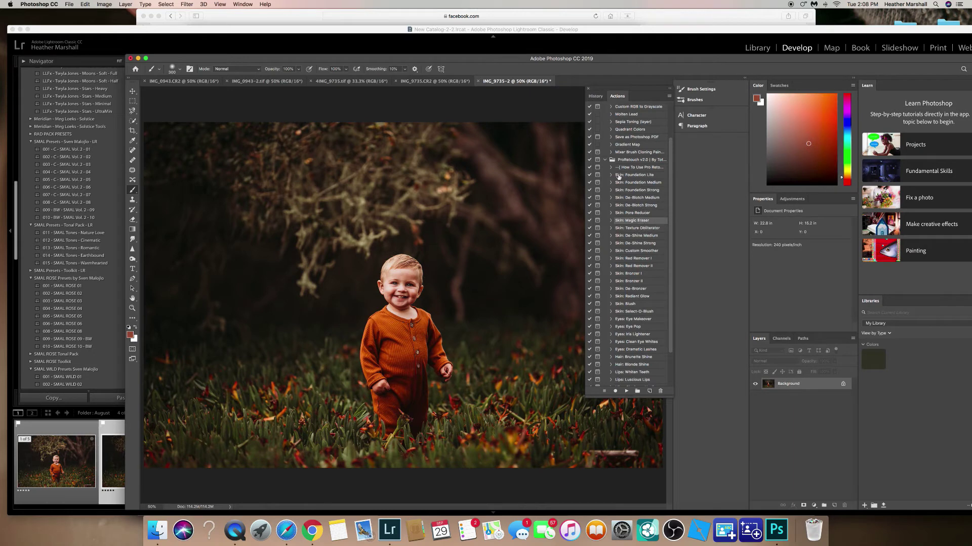
left_click(659, 161)
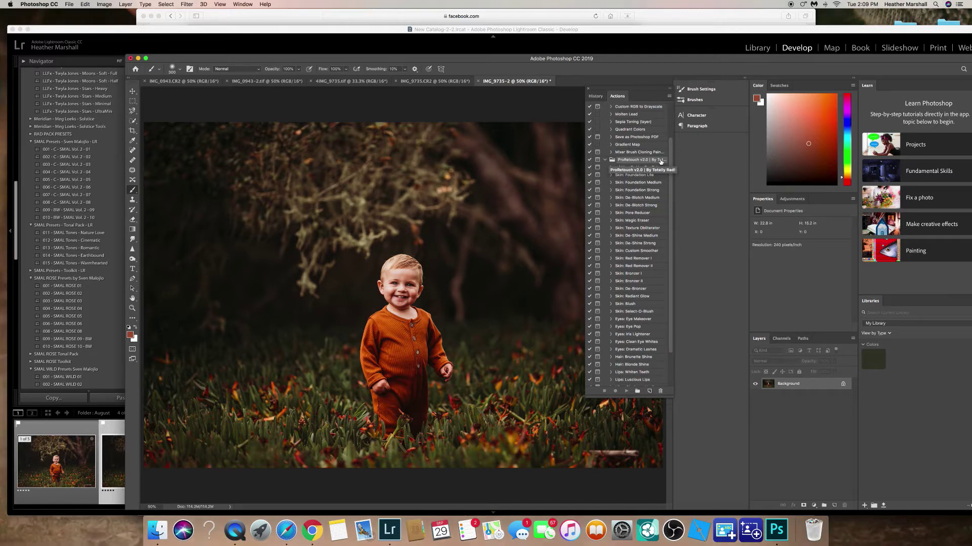
left_click(651, 221)
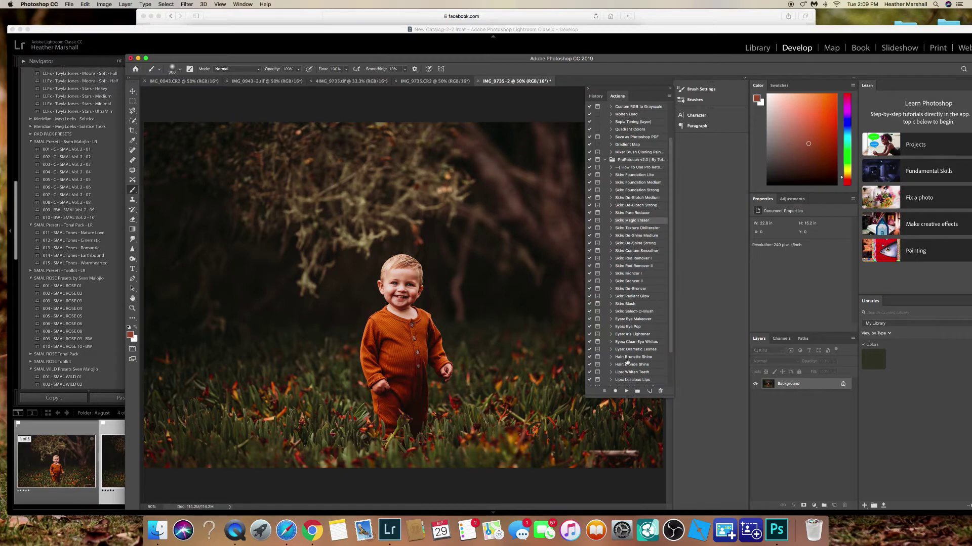
left_click(624, 391)
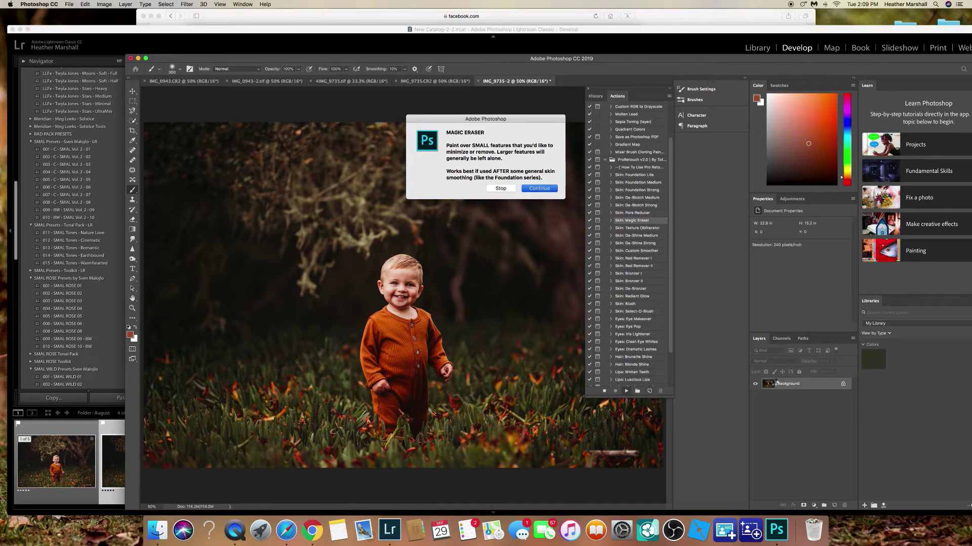
key("Return")
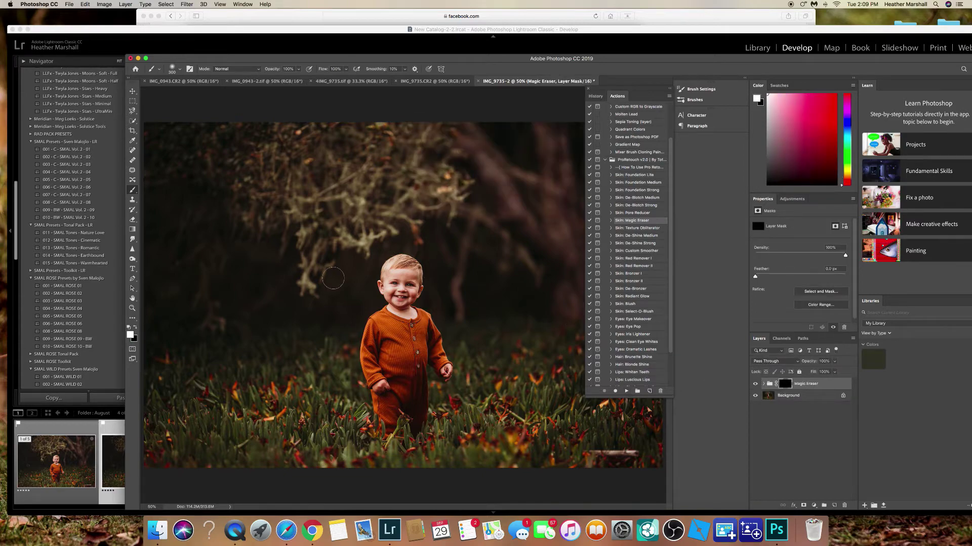
Paint the Magic Eraser mask over the cheeks, chin and under the nose with a smaller brush.
key("super+equal")
key("super+equal")
key("super+equal")
key("super+equal")
key("bracketleft")
key("bracketleft")
key("bracketleft")
key("bracketleft")
key("bracketleft")
key("bracketleft")
key("bracketleft")
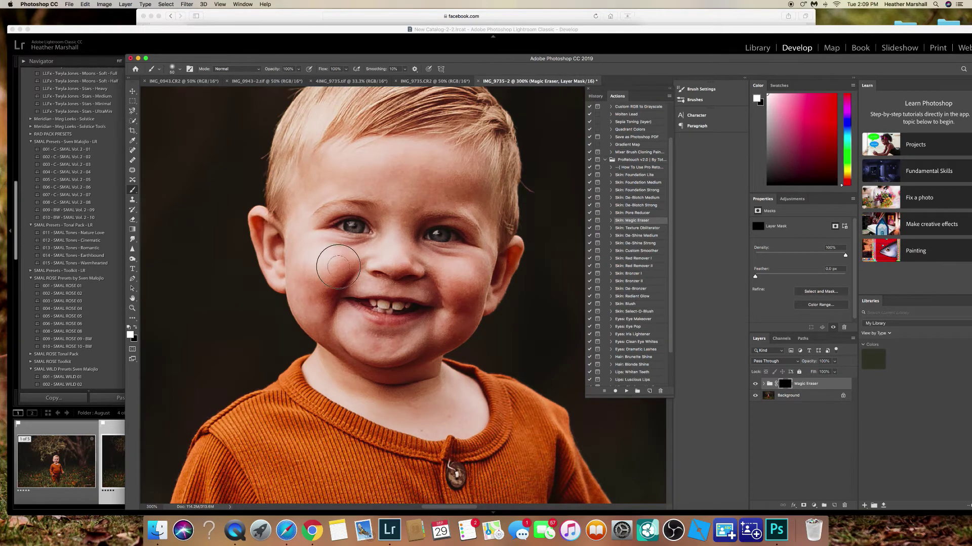
mouse_move(327, 295)
left_mouse_down()
mouse_move(303, 253)
mouse_move(296, 275)
mouse_move(295, 236)
mouse_move(298, 297)
mouse_move(339, 329)
mouse_move(327, 287)
mouse_move(328, 315)
mouse_move(349, 259)
mouse_move(365, 263)
mouse_move(387, 245)
mouse_move(390, 201)
mouse_move(396, 219)
mouse_move(408, 200)
mouse_move(410, 217)
mouse_move(437, 181)
mouse_move(430, 197)
mouse_move(474, 189)
mouse_move(452, 168)
mouse_move(360, 155)
mouse_move(333, 187)
mouse_move(320, 183)
mouse_move(379, 171)
mouse_move(410, 193)
mouse_move(383, 176)
mouse_move(377, 188)
mouse_move(358, 181)
mouse_move(397, 187)
mouse_move(398, 222)
mouse_move(454, 201)
mouse_move(482, 219)
mouse_move(481, 280)
mouse_move(426, 260)
mouse_move(465, 261)
mouse_move(464, 309)
mouse_move(441, 272)
mouse_move(455, 301)
mouse_move(449, 331)
mouse_move(481, 265)
left_mouse_up()
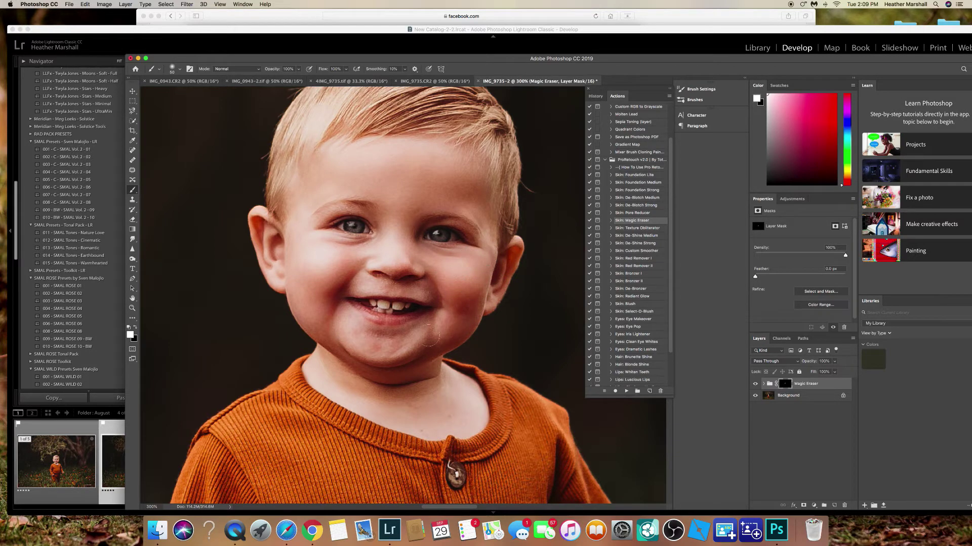
mouse_move(430, 335)
left_mouse_down()
mouse_move(363, 339)
mouse_move(409, 341)
mouse_move(430, 332)
mouse_move(352, 351)
mouse_move(320, 282)
mouse_move(322, 314)
mouse_move(303, 283)
mouse_move(312, 313)
mouse_move(338, 327)
mouse_move(375, 291)
mouse_move(355, 264)
mouse_move(370, 281)
mouse_move(360, 283)
mouse_move(432, 291)
mouse_move(391, 261)
mouse_move(363, 266)
mouse_move(417, 279)
mouse_move(370, 273)
mouse_move(409, 267)
mouse_move(397, 263)
mouse_move(427, 276)
mouse_move(366, 260)
mouse_move(409, 252)
mouse_move(378, 267)
mouse_move(409, 277)
left_mouse_up()
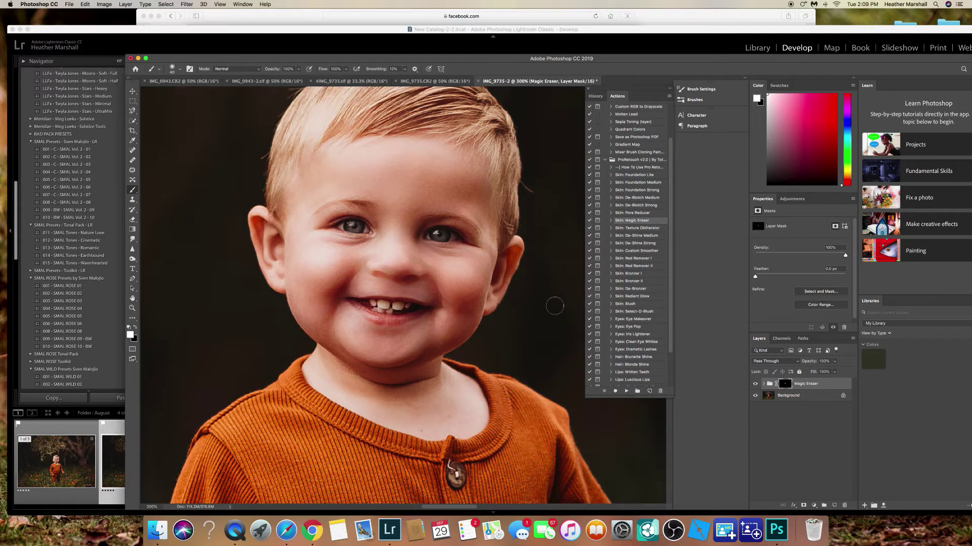
mouse_move(384, 263)
left_mouse_down()
mouse_move(421, 287)
mouse_move(450, 275)
left_mouse_up()
left_click(135, 327)
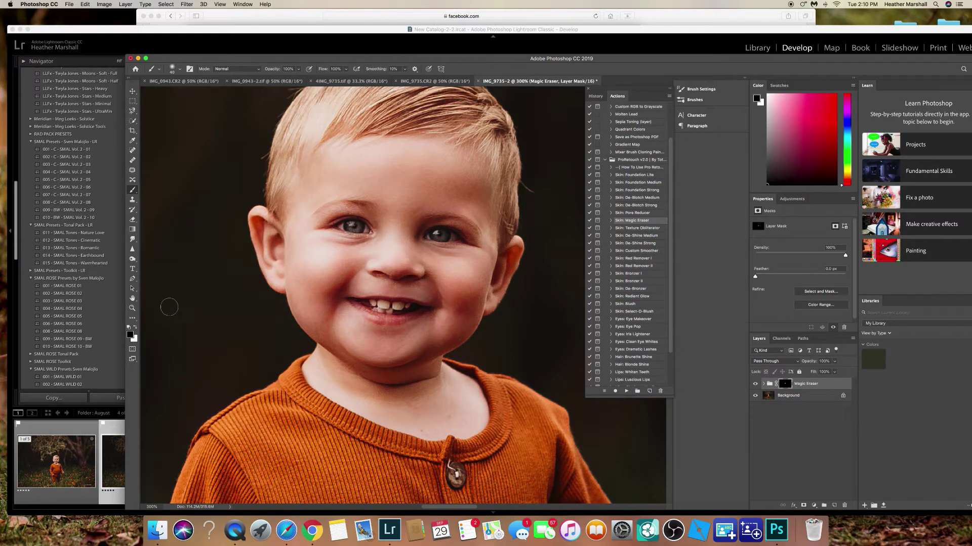
left_click(135, 327)
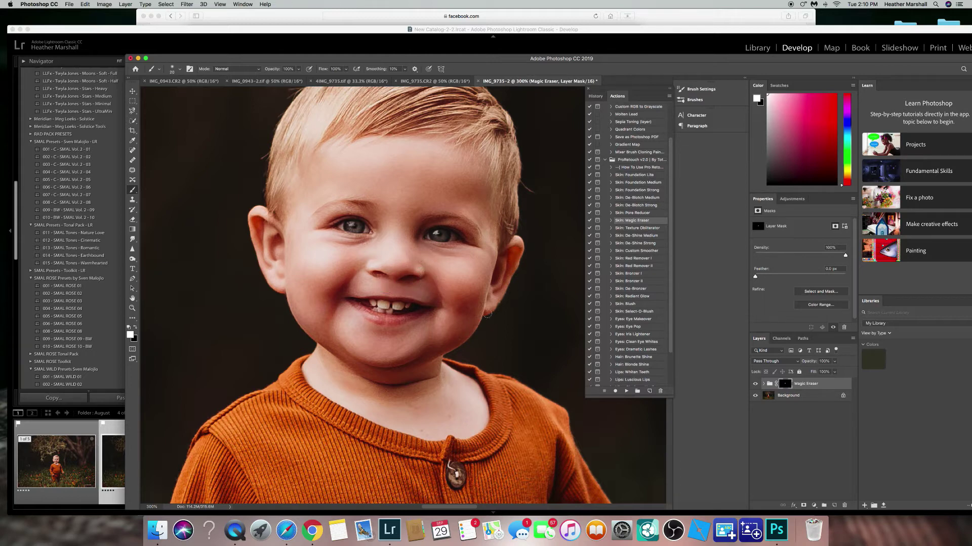
left_click(135, 327)
scroll(441, 264, "up", 2)
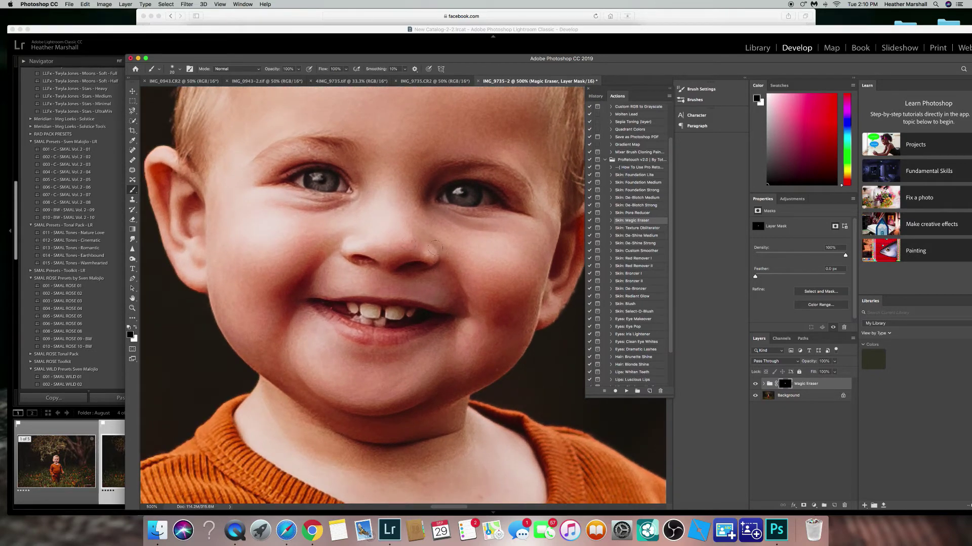
left_click_drag(432, 247, 413, 266)
key("super+z")
key("super+1")
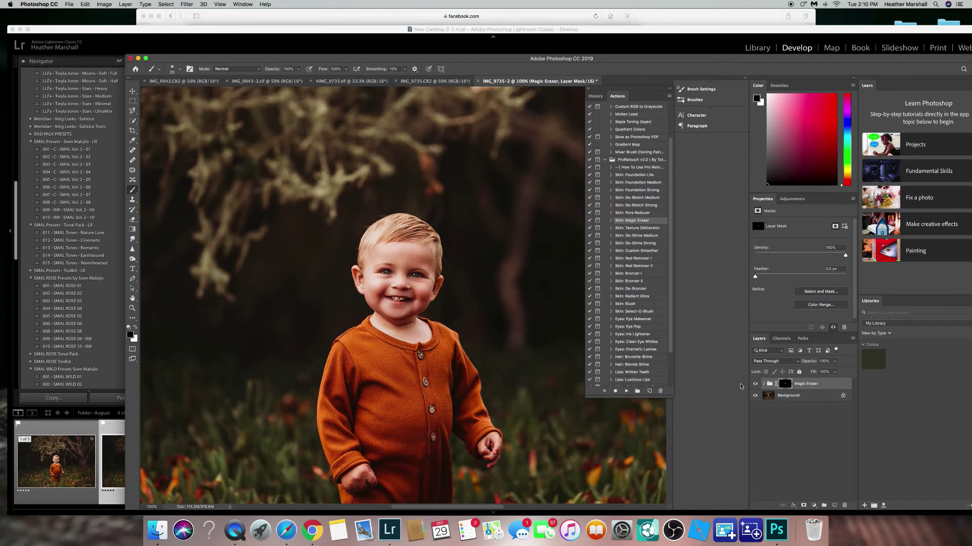
Compare the retouch on and off and reduce the Magic Eraser group's opacity to 88%.
left_click(755, 384)
left_click(756, 384)
left_click(756, 384)
left_click(755, 384)
left_click(755, 384)
left_click(755, 384)
left_click_drag(813, 362, 811, 364)
left_click(854, 339)
Flatten the image and duplicate it onto a new Layer 1.
left_click(878, 475)
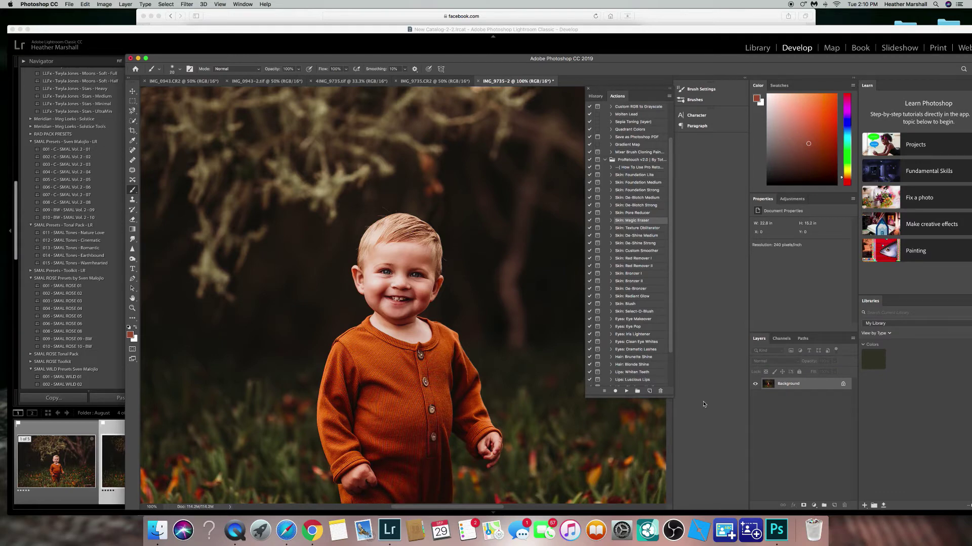
key("super+j")
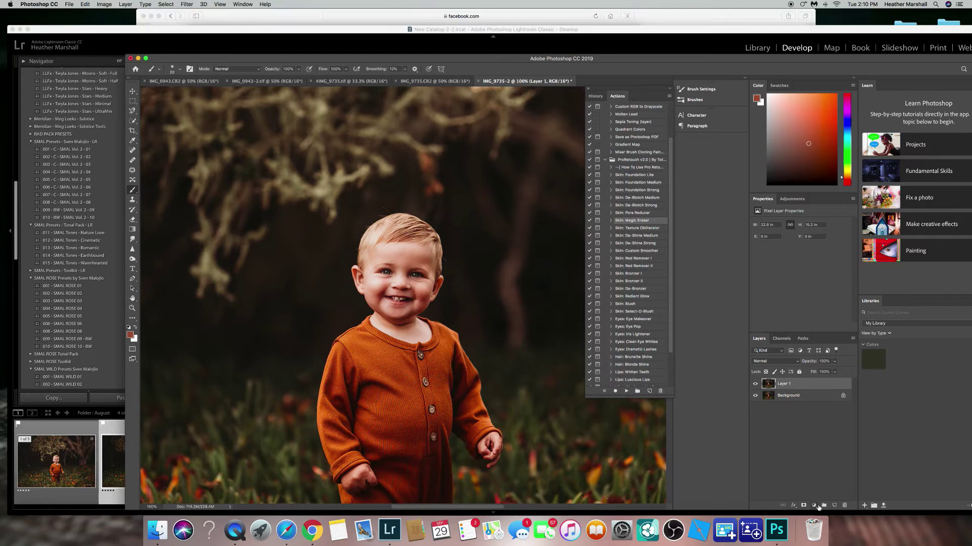
right_click(807, 400)
left_click(771, 435)
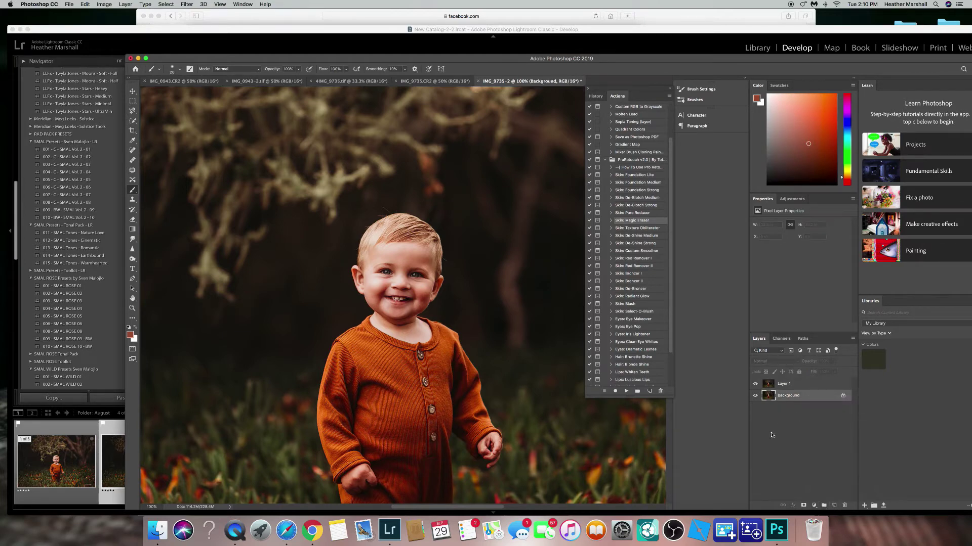
Outline a forehead area between the eyes at close zoom and ready the Brush tool on Layer 1.
left_click(133, 171)
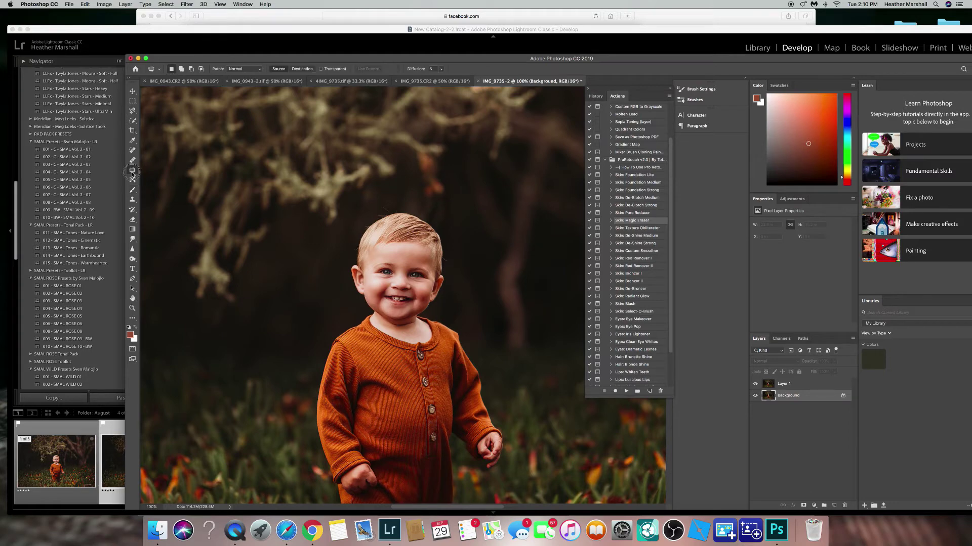
key("super+equal")
key("super+equal")
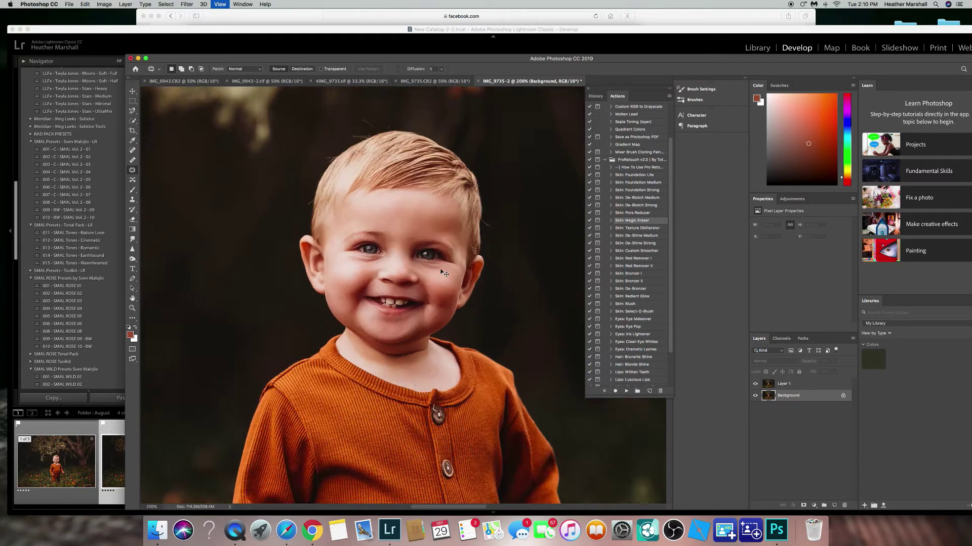
mouse_move(411, 226)
left_mouse_down()
mouse_move(428, 212)
mouse_move(423, 194)
mouse_move(396, 201)
mouse_move(403, 225)
mouse_move(412, 225)
mouse_move(416, 188)
left_mouse_up()
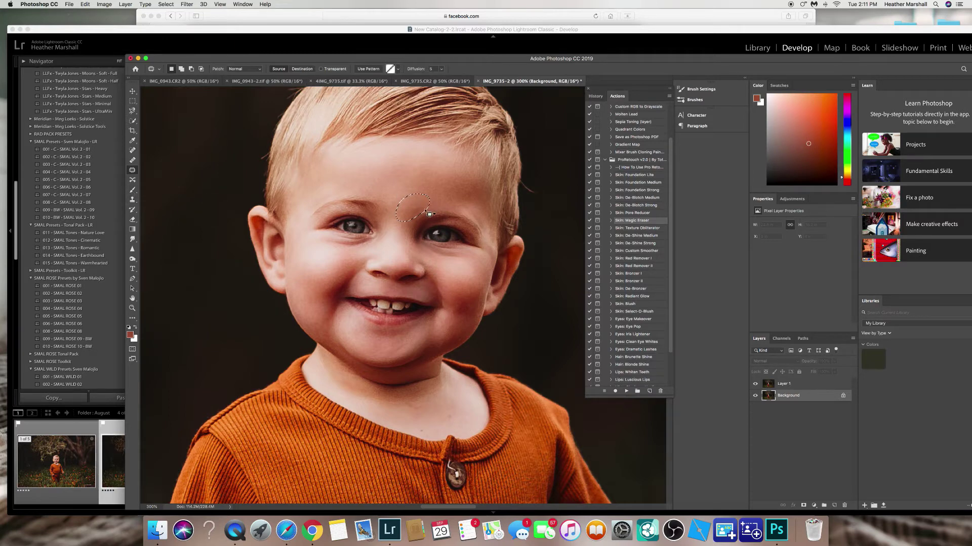
left_click(132, 190)
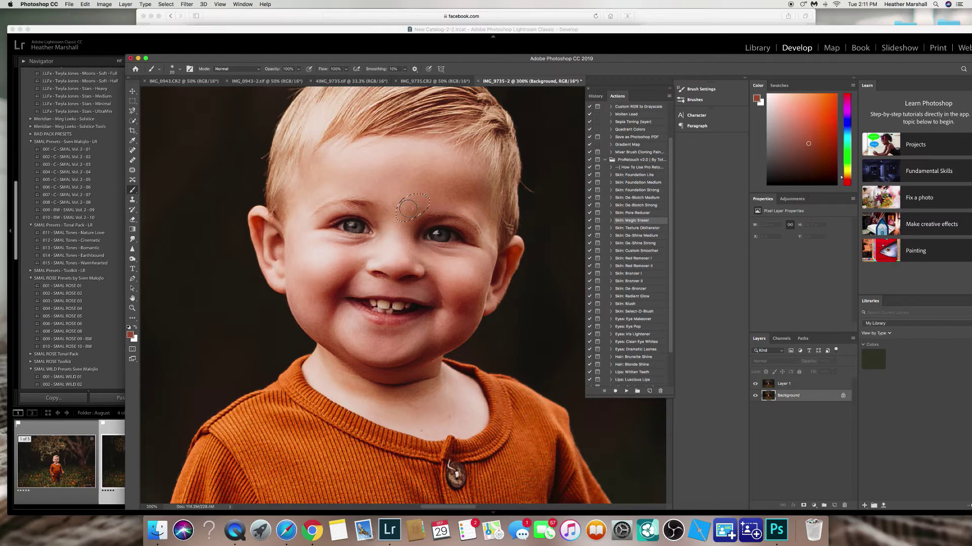
left_click(782, 386)
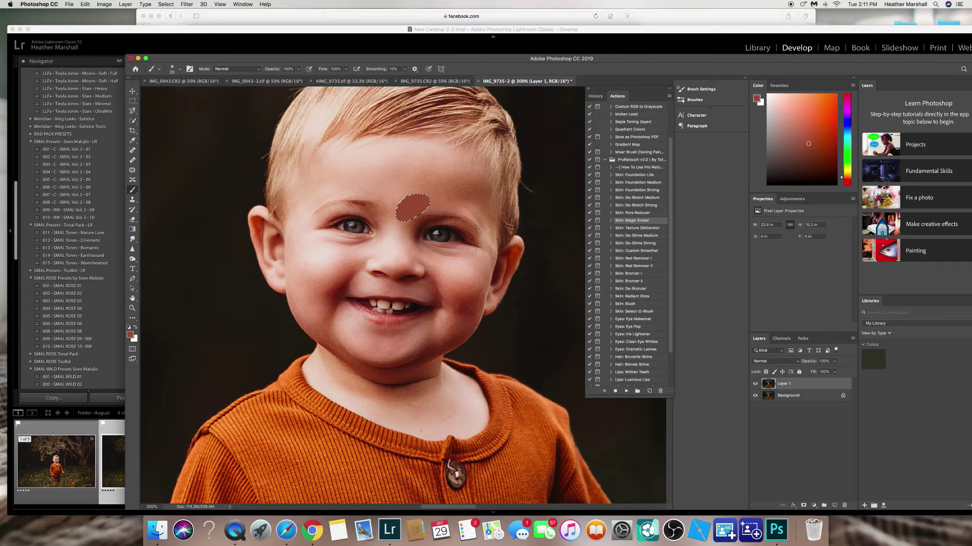
Undo the forehead brush stroke and deselect the outline.
left_click(85, 5)
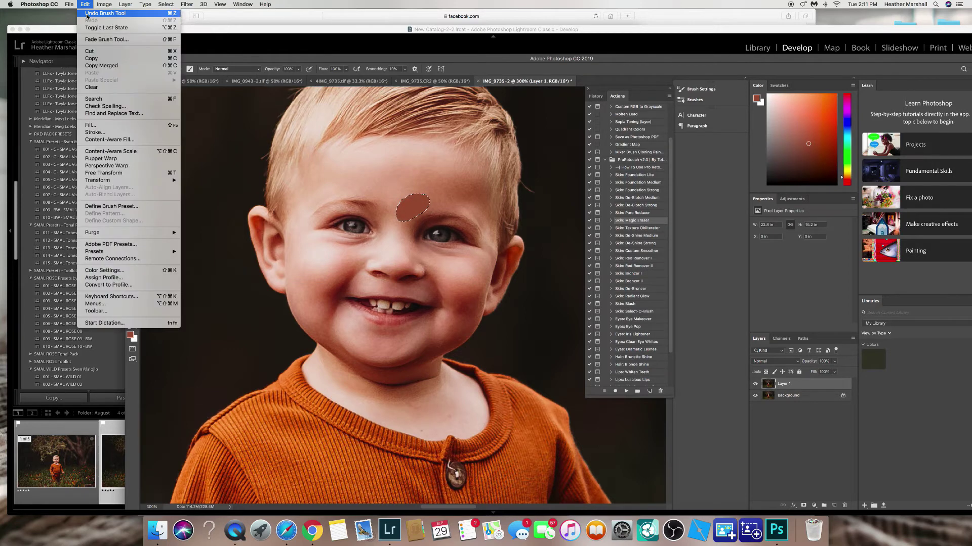
left_click(87, 14)
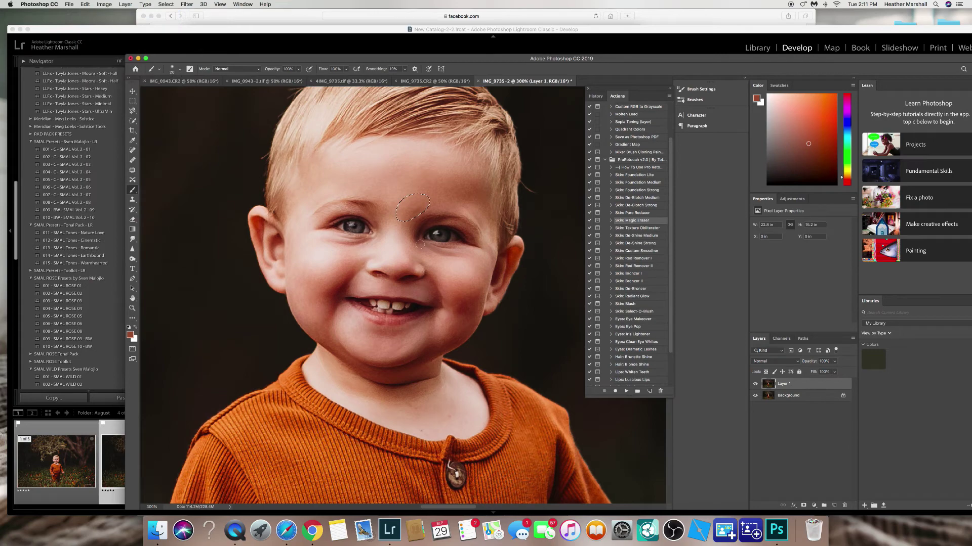
left_click(166, 4)
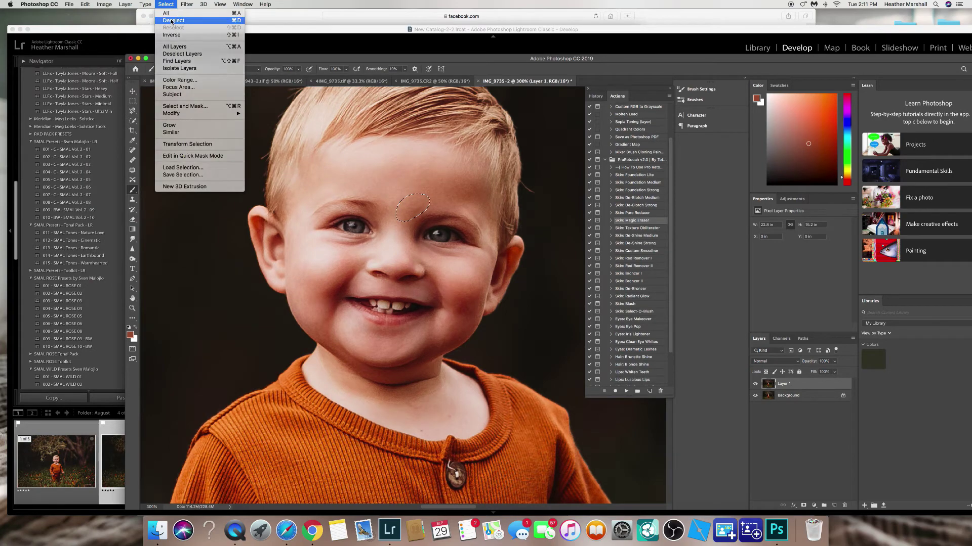
left_click(172, 21)
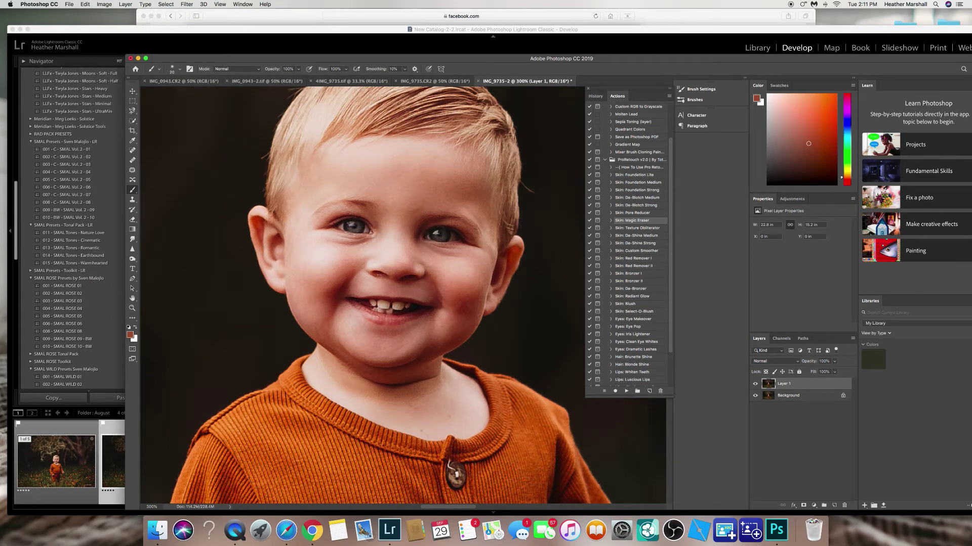
Delete Layer 1 and restore it, then flatten the image into a single Background layer.
left_click(755, 384)
left_click(755, 384)
key("BackSpace")
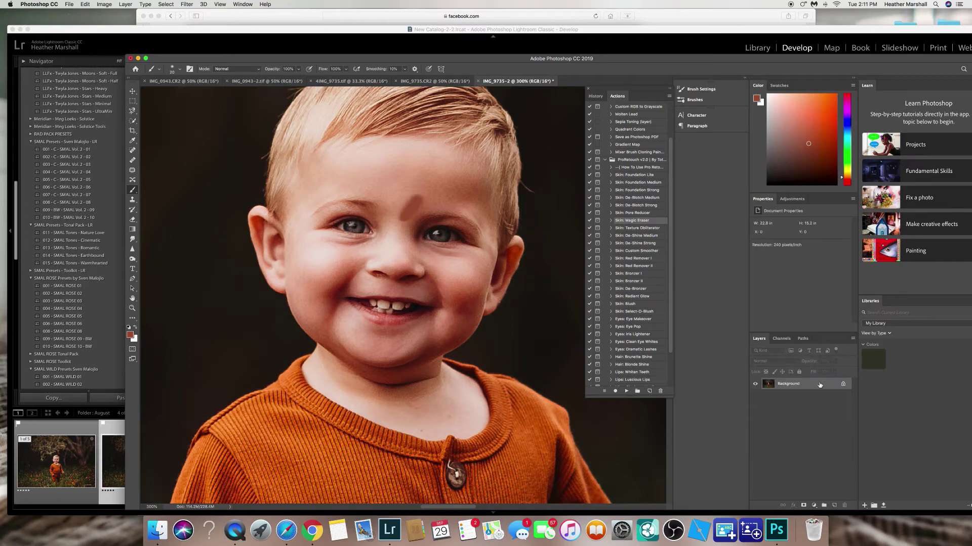
left_click(85, 5)
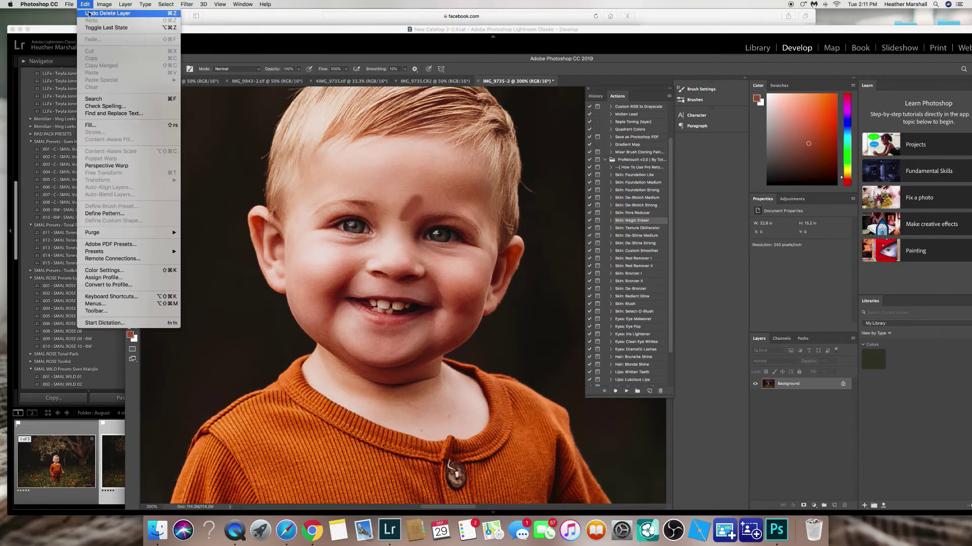
left_click(104, 14)
left_click(85, 4)
left_click(103, 13)
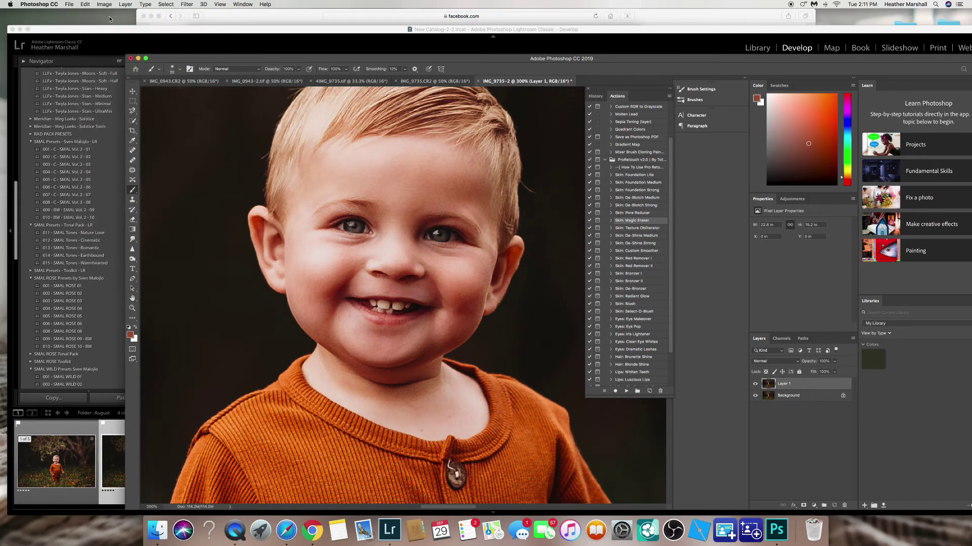
left_click(756, 384)
left_click(854, 339)
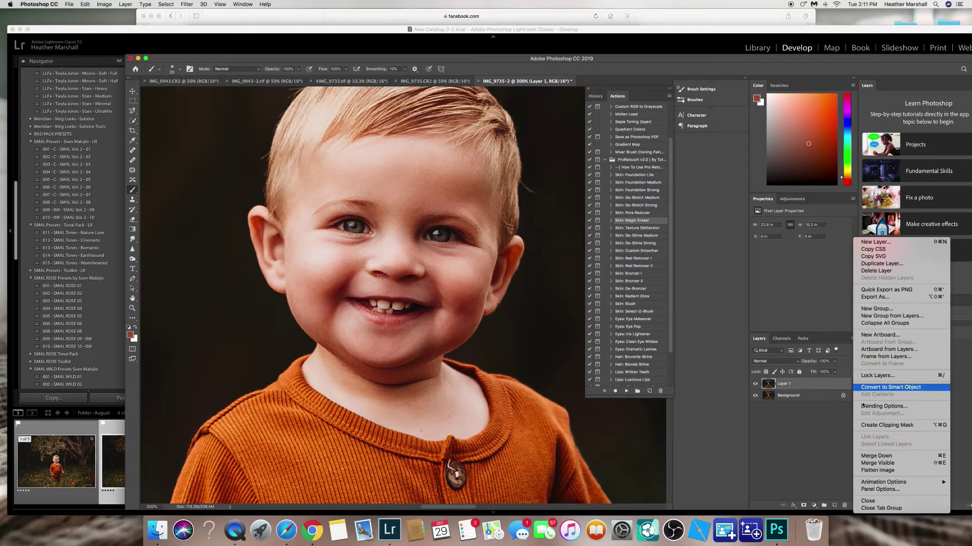
left_click(883, 463)
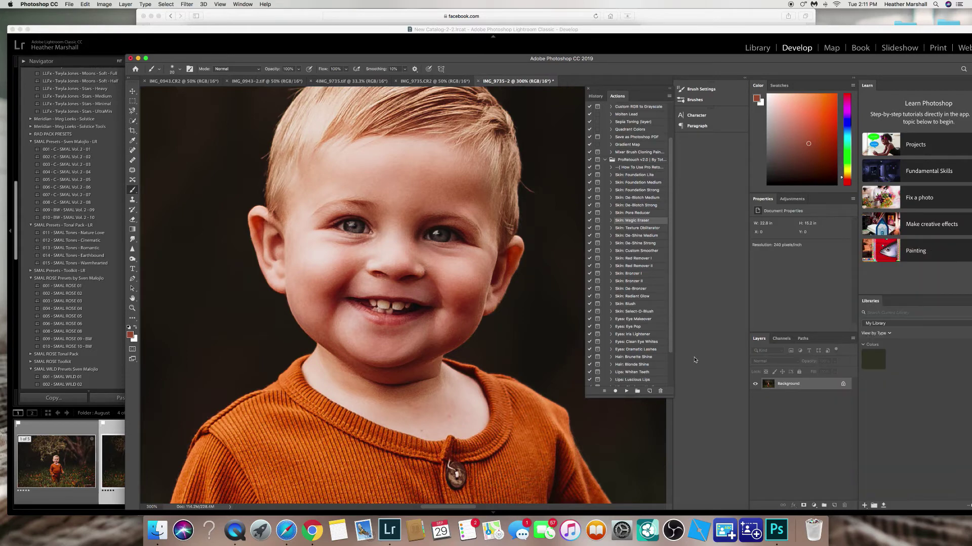
Duplicate the photo to Layer 1 and outline the right cheek with the Patch tool.
left_click(132, 170)
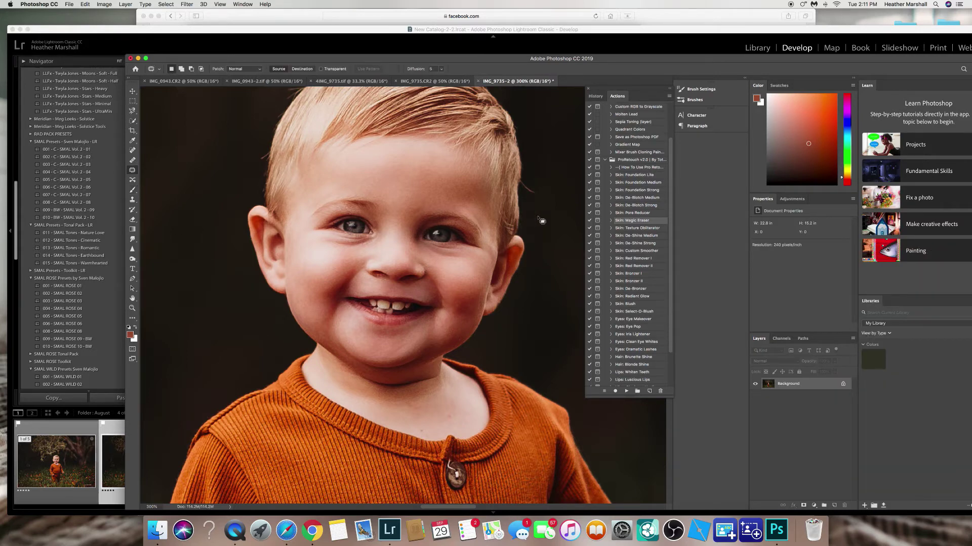
key("super+j")
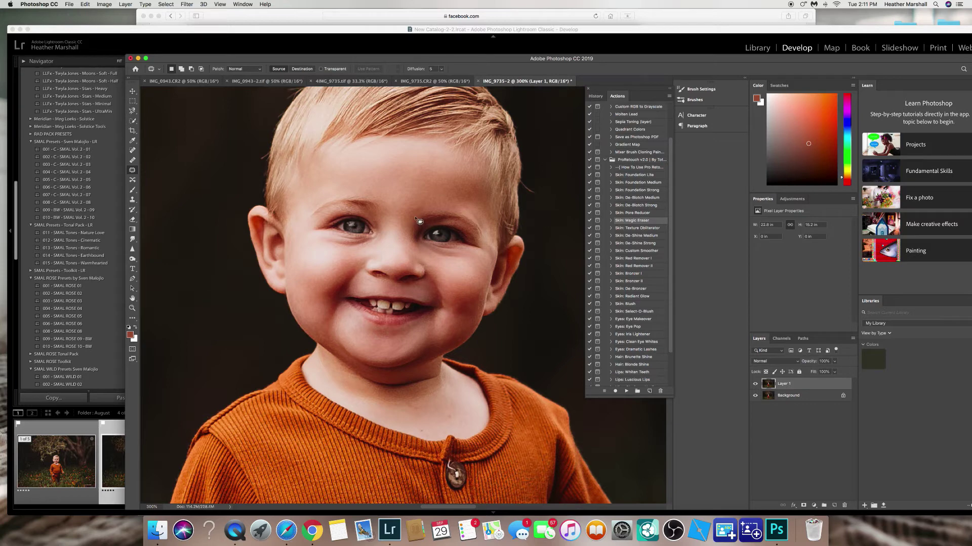
mouse_move(427, 212)
left_mouse_down()
mouse_move(408, 219)
mouse_move(404, 205)
mouse_move(429, 202)
left_mouse_up()
left_click(166, 4)
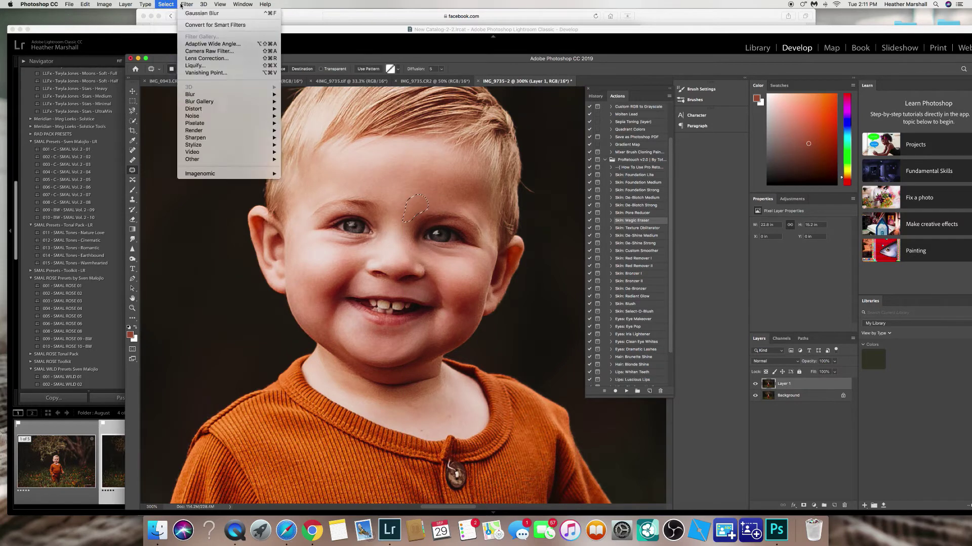
left_click(173, 20)
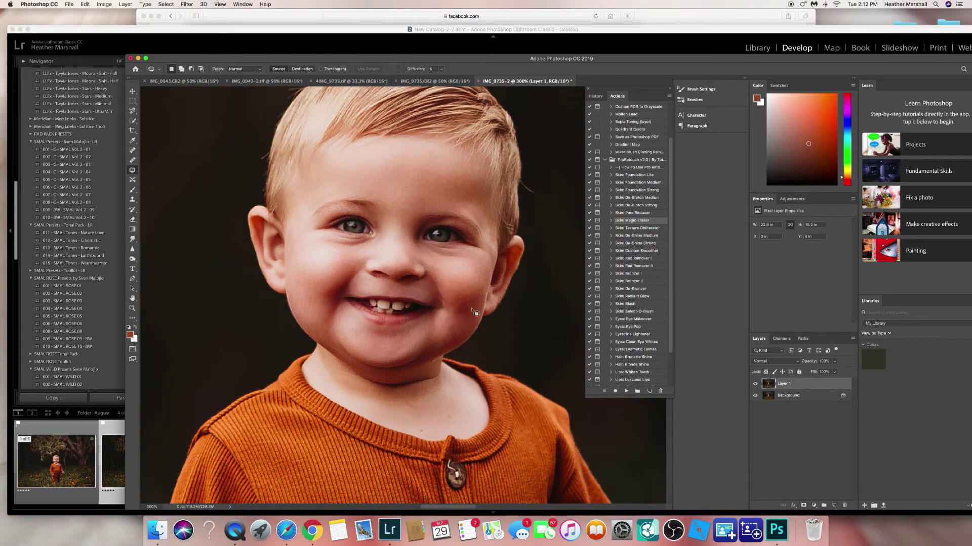
mouse_move(465, 289)
left_mouse_down()
mouse_move(455, 320)
mouse_move(479, 319)
mouse_move(479, 290)
left_mouse_up()
left_click(187, 4)
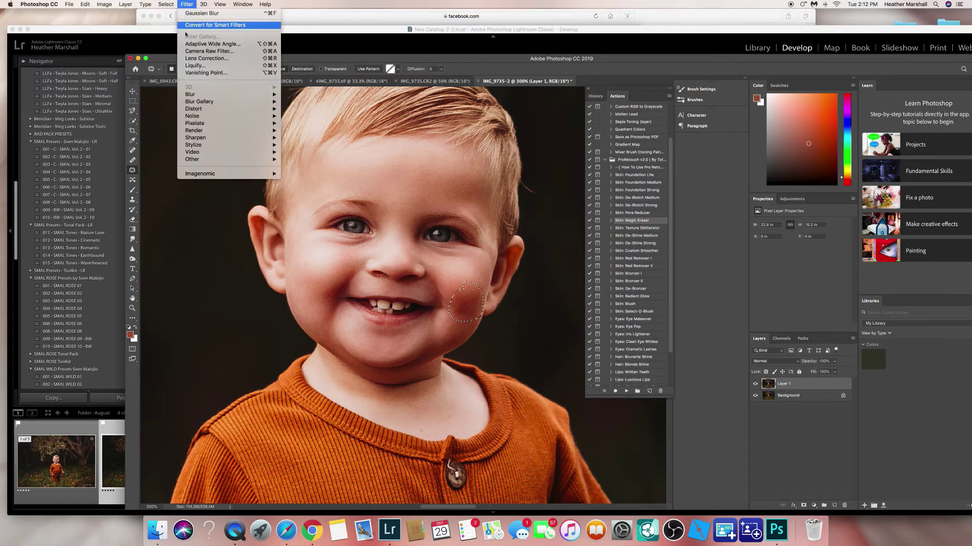
Deselect the cheek outline and spot-heal small spots at the nostril and by the mouth.
mouse_move(171, 4)
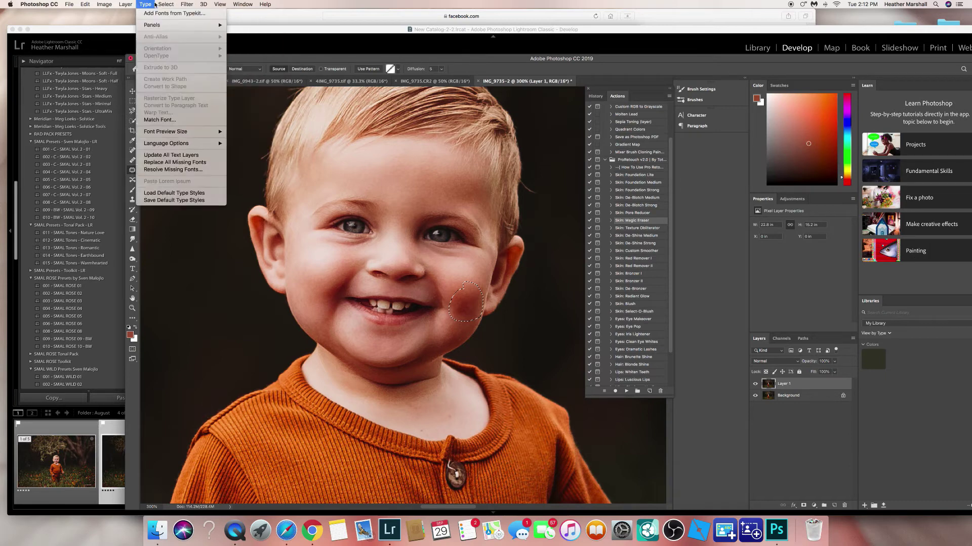
left_click(174, 21)
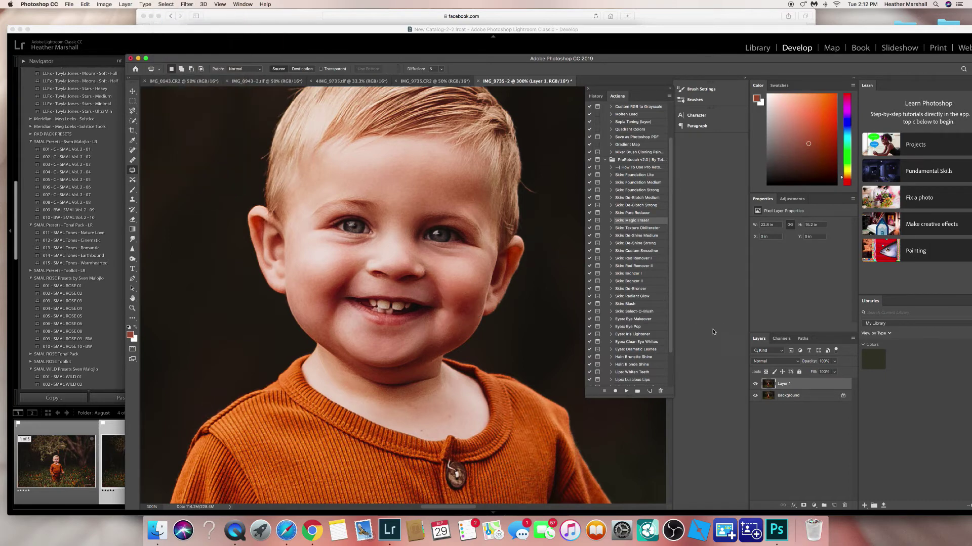
left_click(133, 151)
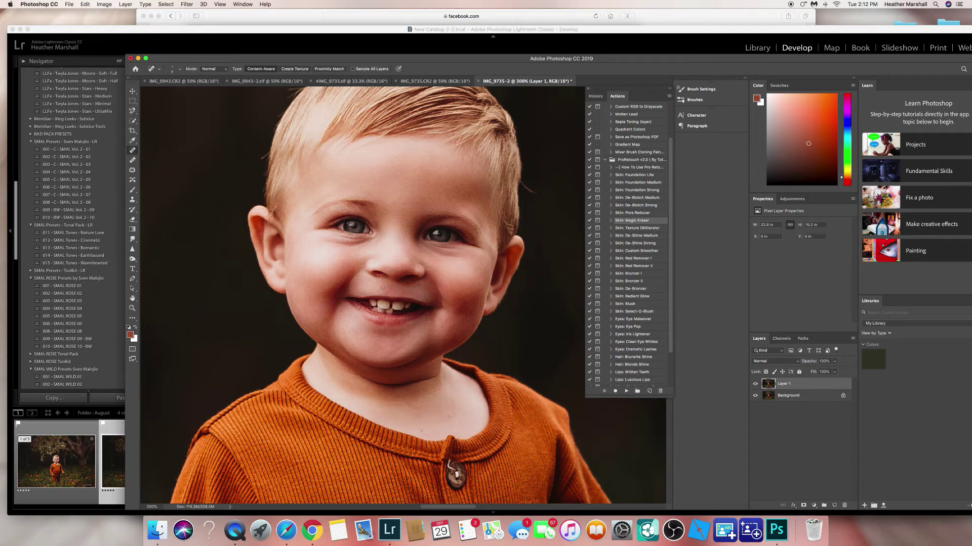
scroll(382, 287, "up", 5)
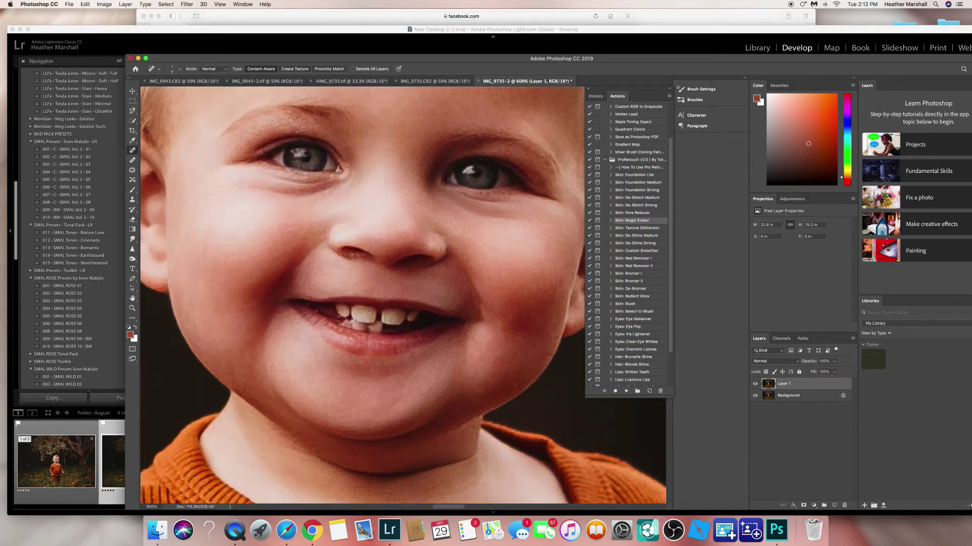
left_click(356, 256)
left_click(230, 307)
left_click(240, 306)
left_click(236, 306)
Heal the dark mole beside the nose and a left-eyebrow blemish, then fit the photo to screen.
scroll(377, 283, "down", 2)
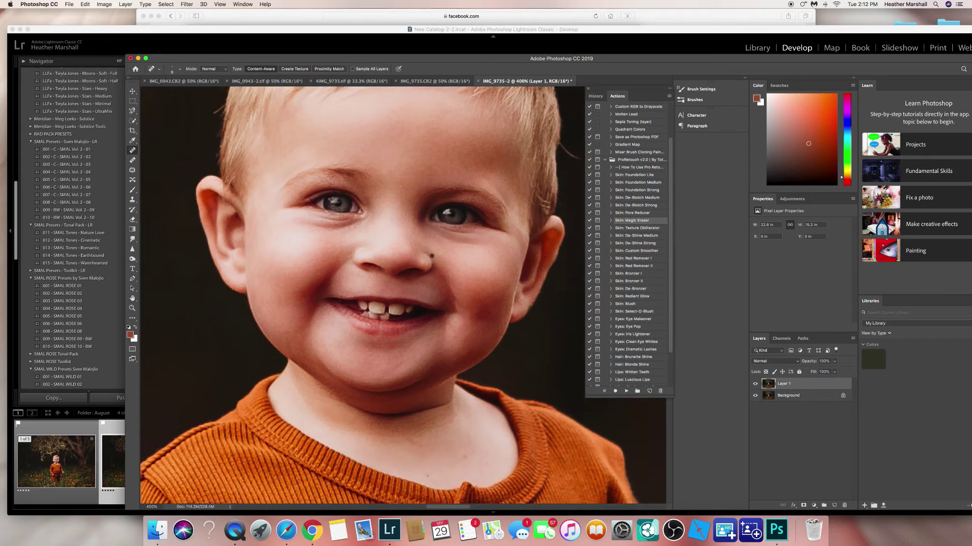
left_click(431, 257)
left_click(427, 254)
left_click(430, 254)
left_click(327, 178)
key("super+0")
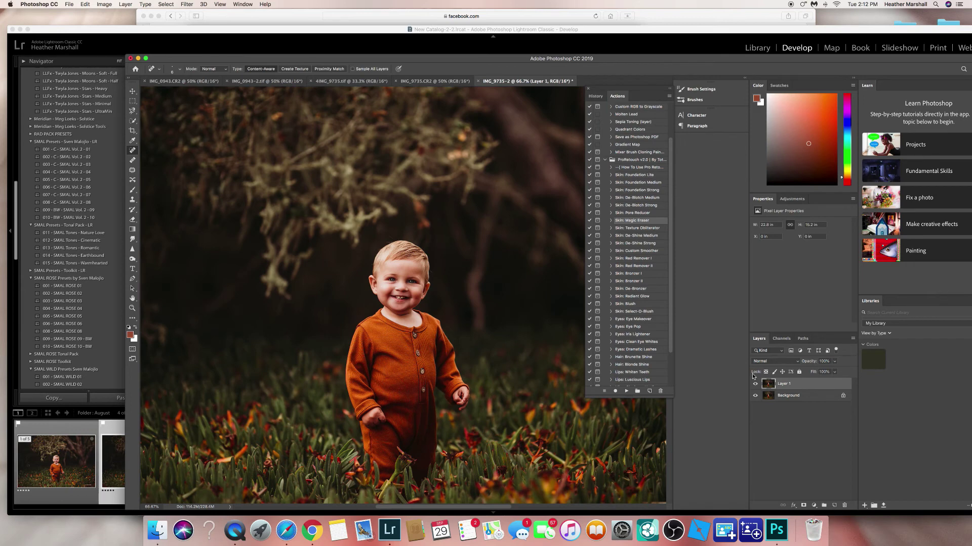
Compare Layer 1 on and off, then flatten the retouching into the Background.
left_click(755, 384)
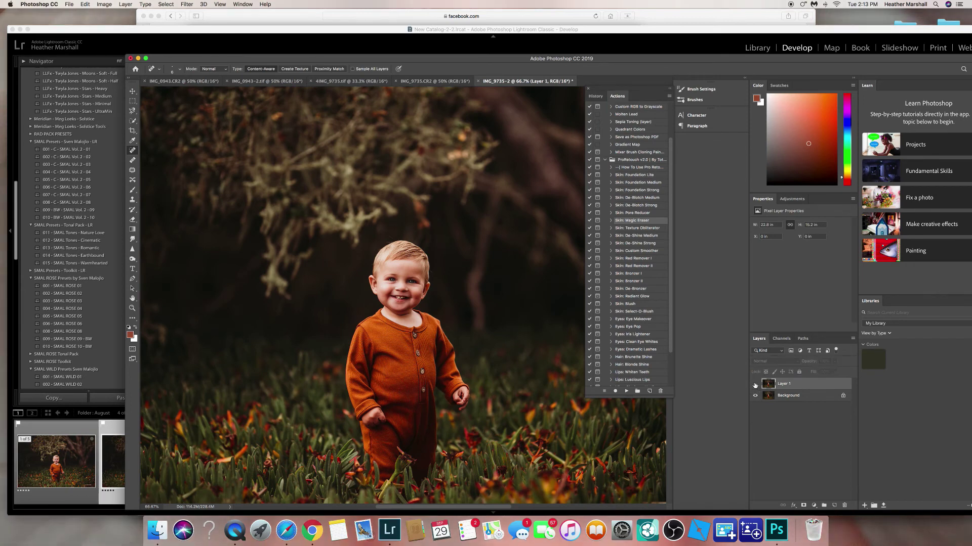
left_click(755, 385)
left_click(853, 338)
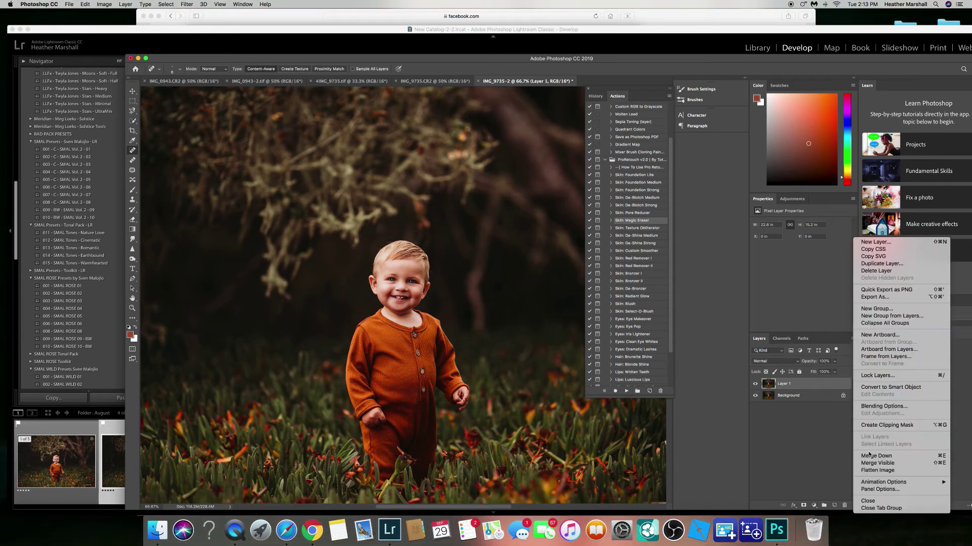
left_click(877, 470)
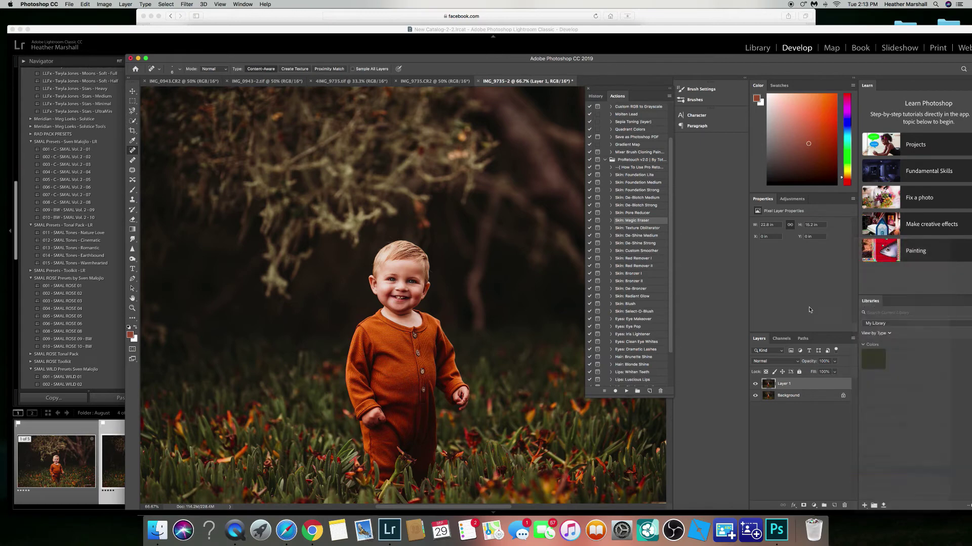
Add a Brightness/Contrast adjustment layer with Contrast lowered to -21.
left_click(790, 198)
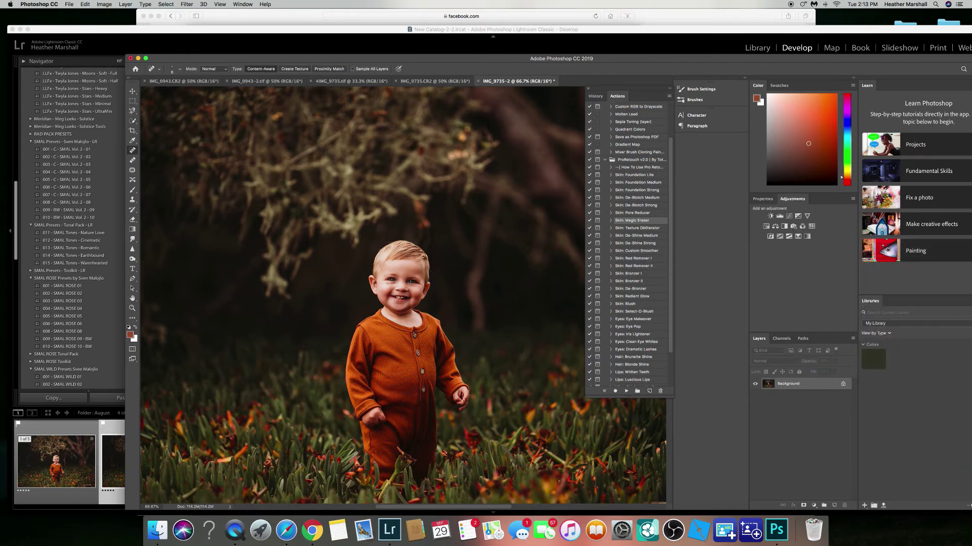
left_click(790, 216)
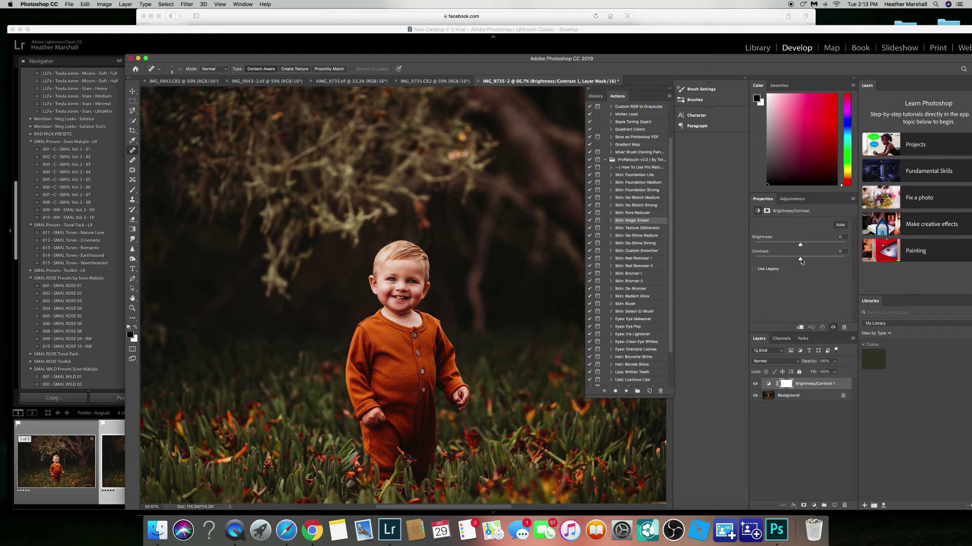
left_click_drag(800, 260, 782, 264)
key("super+minus")
key("super+minus")
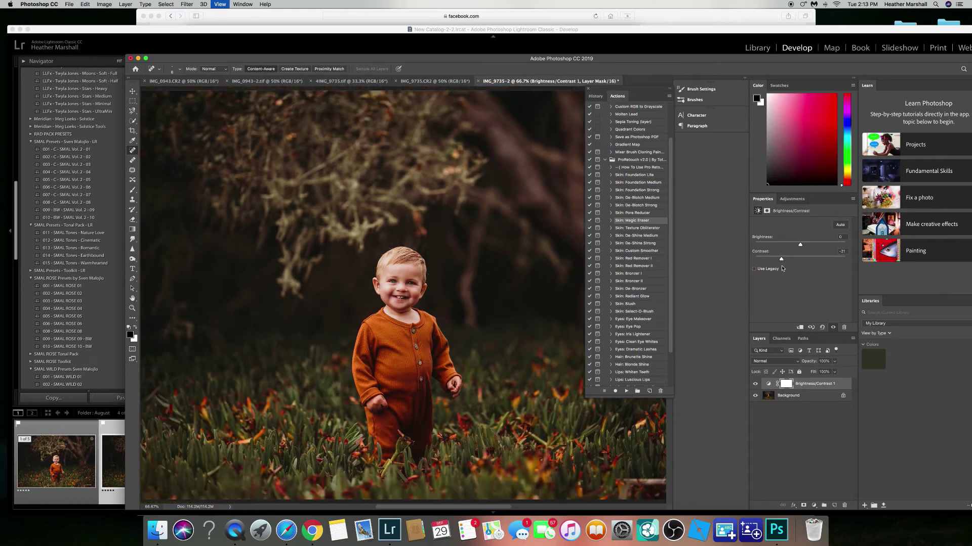
Compare the contrast adjustment on and off, then invert its layer mask to black.
left_click(754, 384)
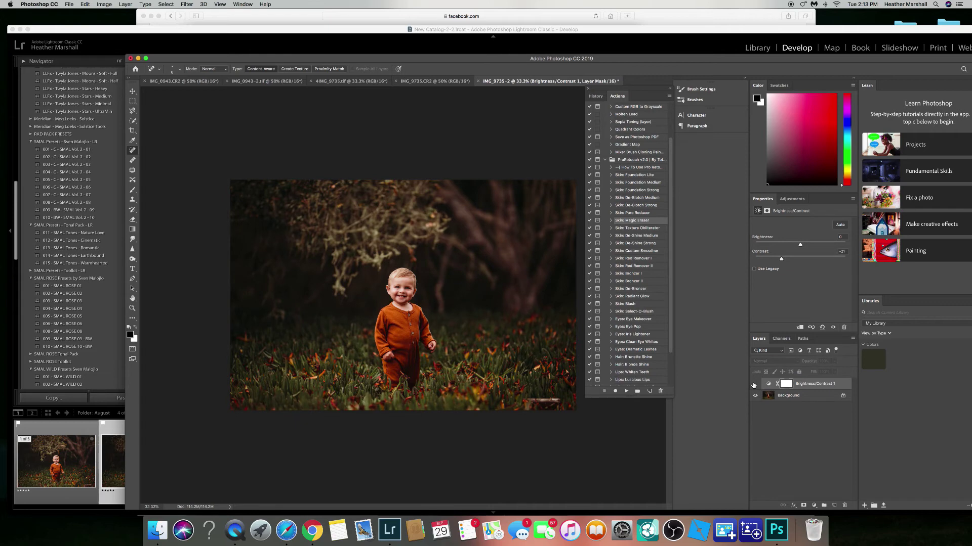
left_click(754, 384)
left_click(754, 384)
left_click(754, 384)
left_click(755, 384)
left_click(754, 384)
left_click(768, 384)
key("super+i")
Set up a 150-pixel Brush with white as the painting colour, zoomed in on the child.
key("b")
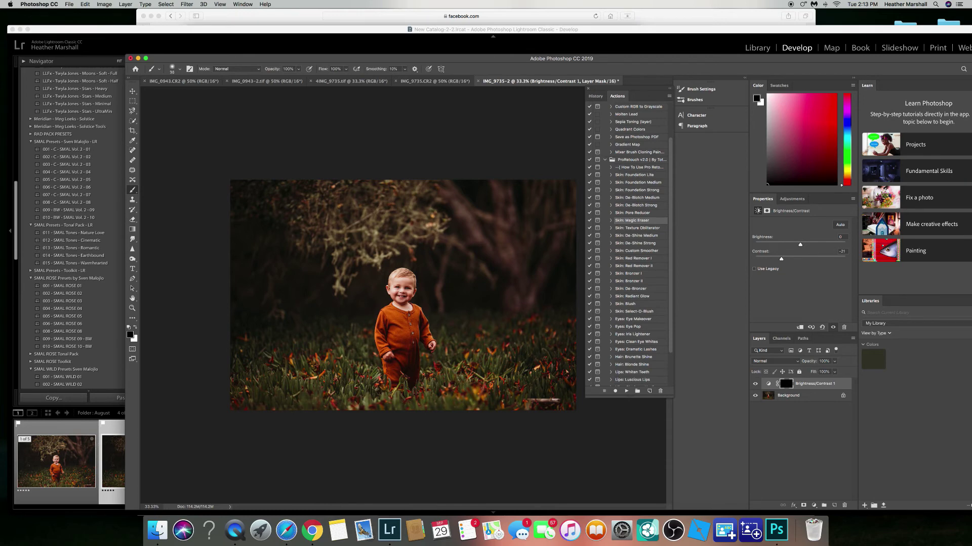
key("bracketright")
key("bracketright")
key("bracketright")
key("bracketright")
key("super+equal")
key("super+equal")
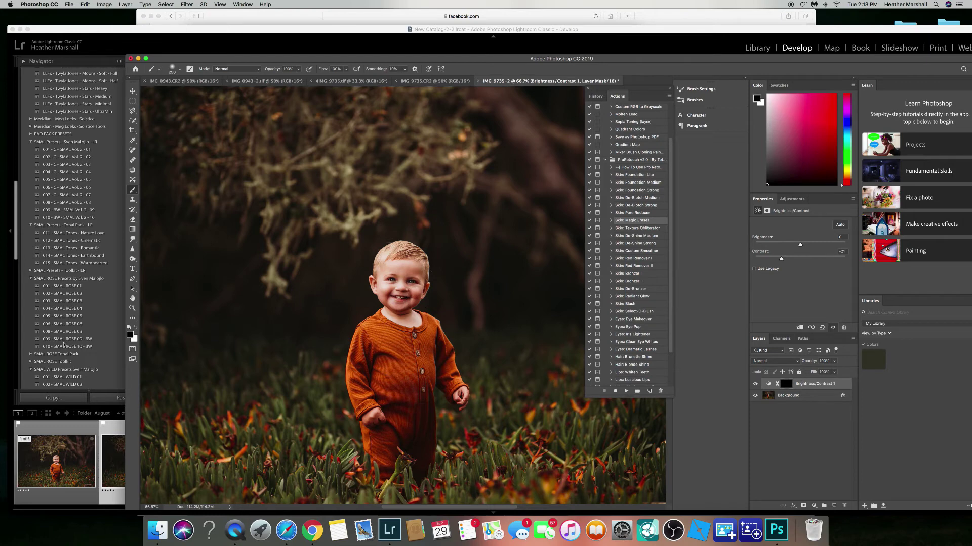
left_click(135, 328)
key("super+plus")
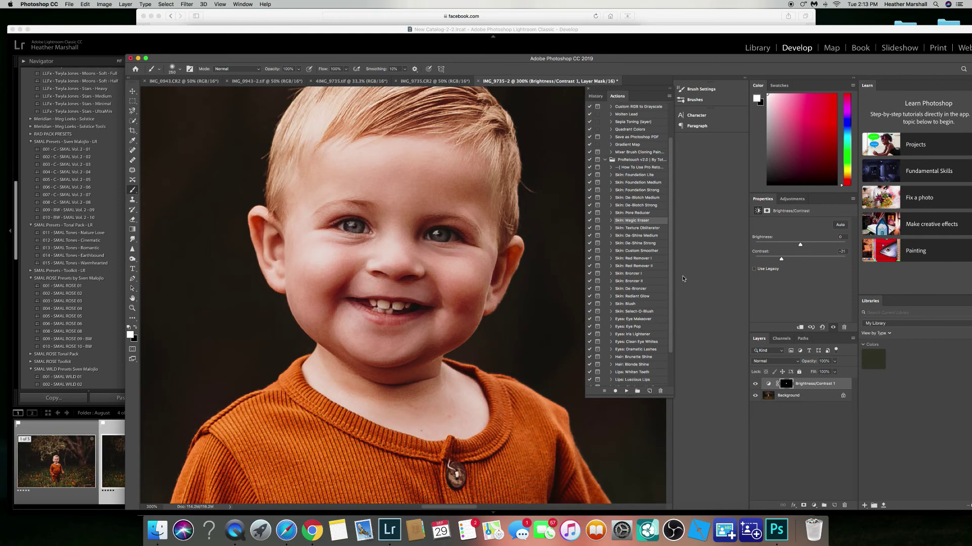
key("super+minus")
key("super+minus")
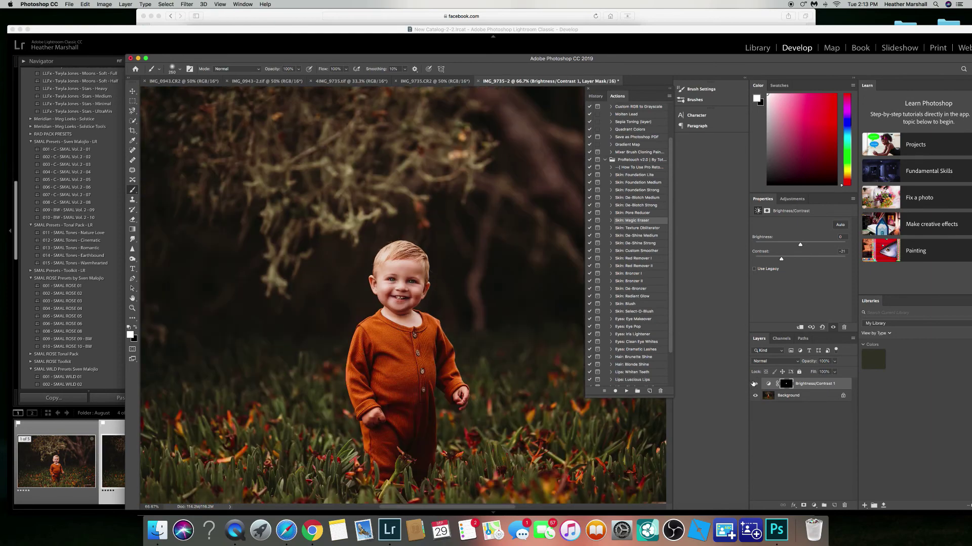
Compare the photo with and without the adjustment, then lower its opacity to 85%.
left_click(753, 383)
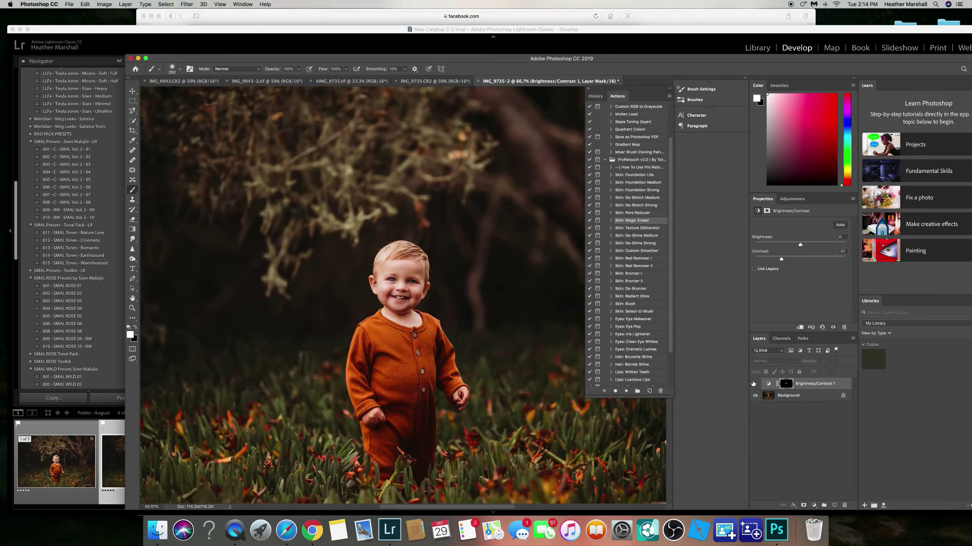
left_click(754, 385)
key("super+minus")
key("super+minus")
key("super+minus")
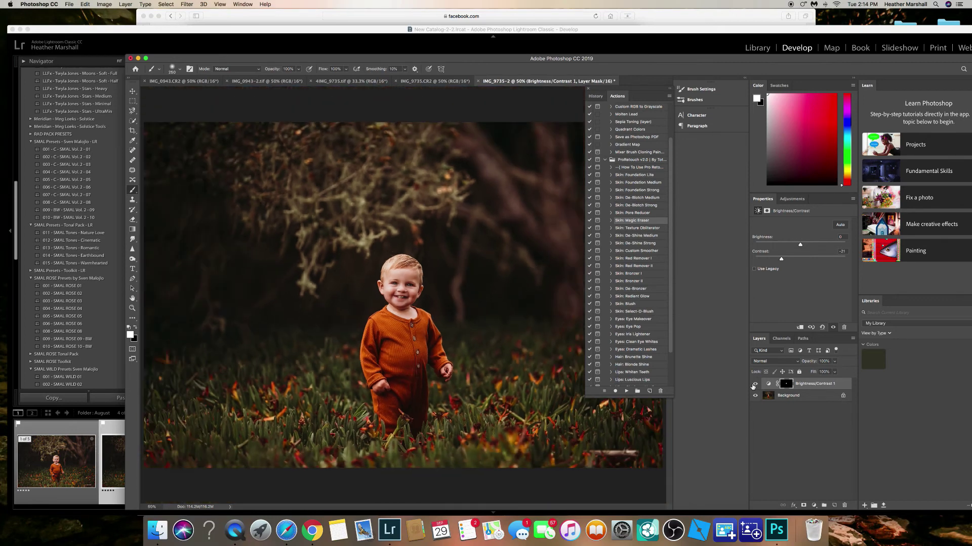
left_click(753, 384)
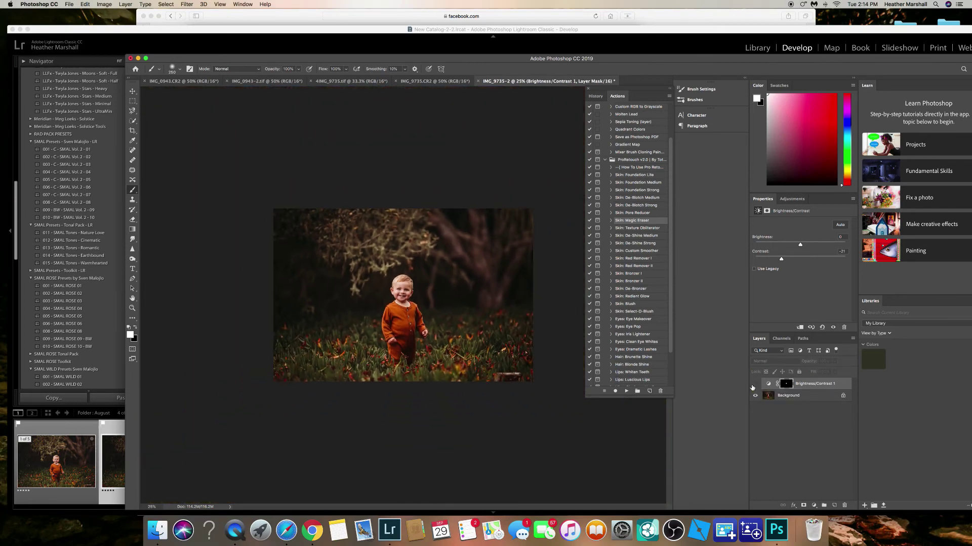
left_click(753, 386)
key("super+plus")
key("super+plus")
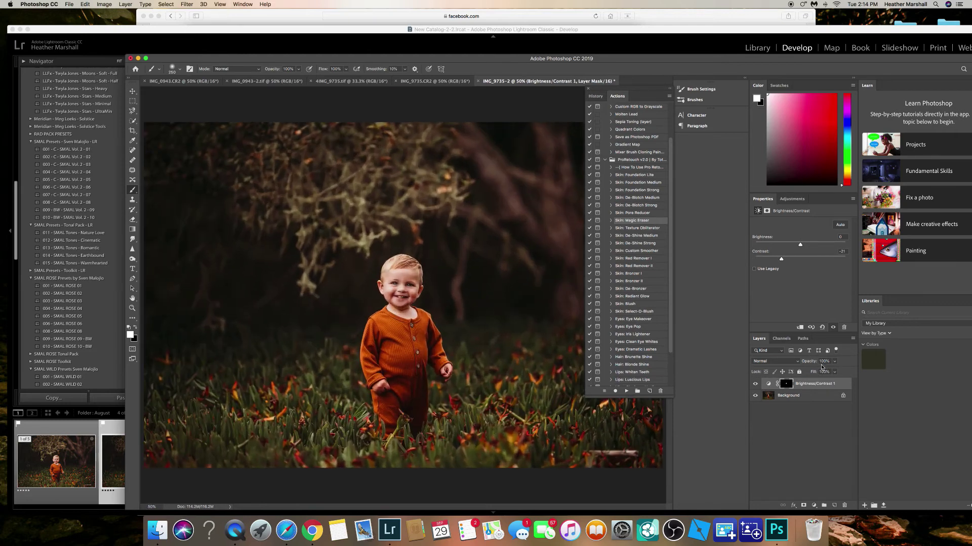
left_click_drag(821, 366, 801, 367)
Flatten the Brightness/Contrast adjustment into the single Background layer.
left_click(755, 384)
left_click(754, 384)
left_click(853, 342)
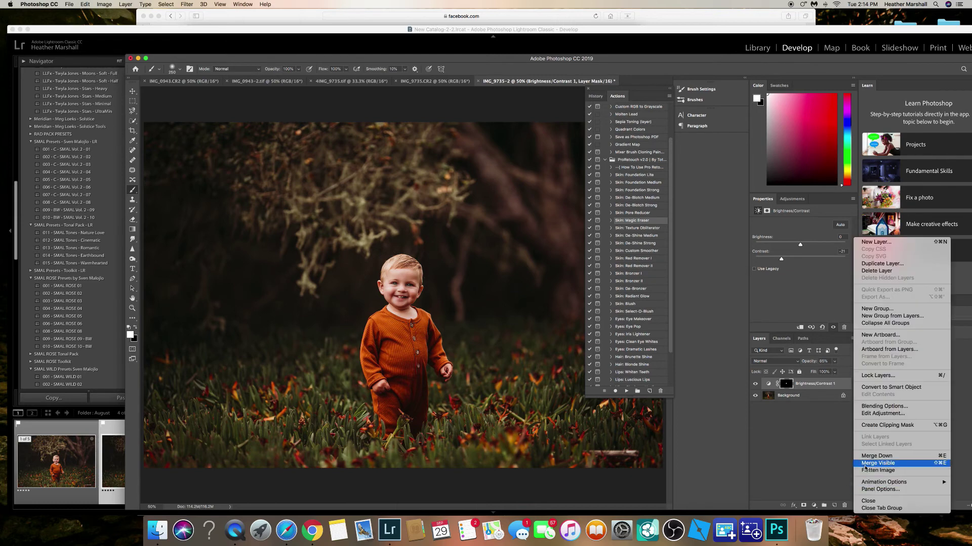
key("Escape")
key("BackSpace")
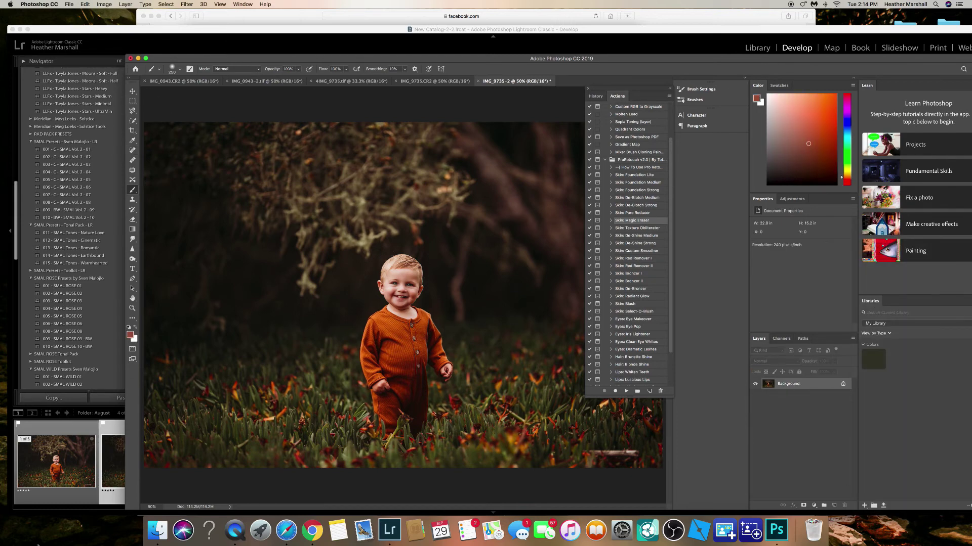
left_click(69, 5)
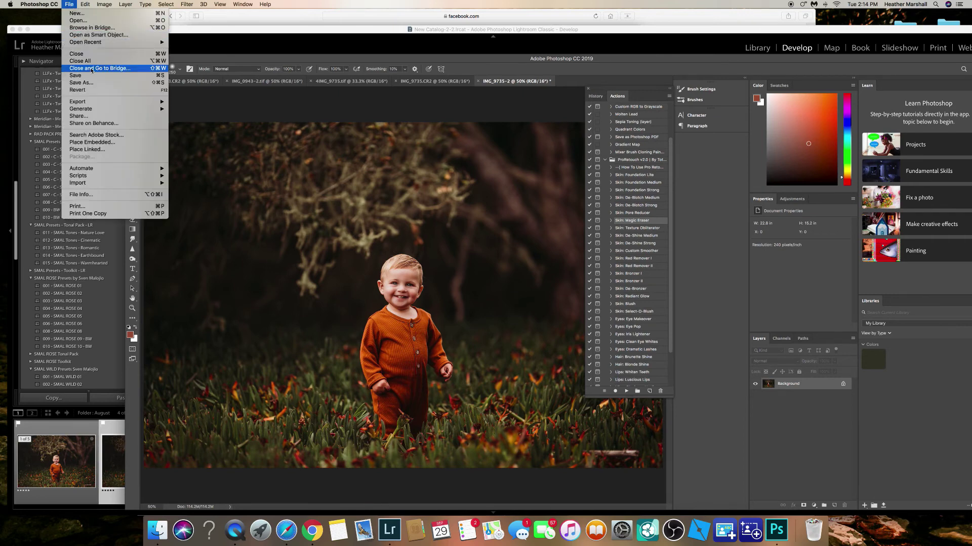
Save a copy as TIFF '10IMG_9735-2.tif' in the August folder, accepting the default TIFF options.
left_click(97, 84)
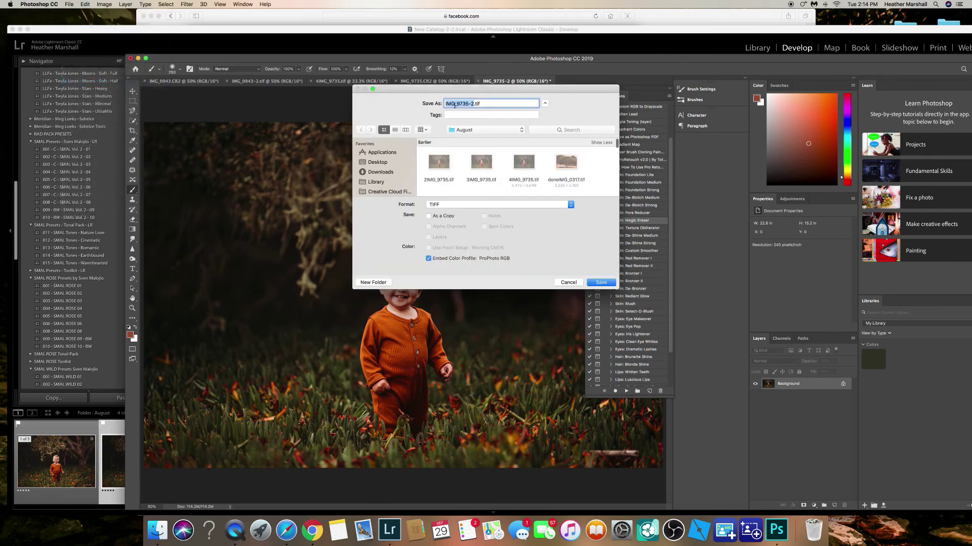
left_click(445, 104)
type("10")
left_click(600, 282)
left_click(587, 213)
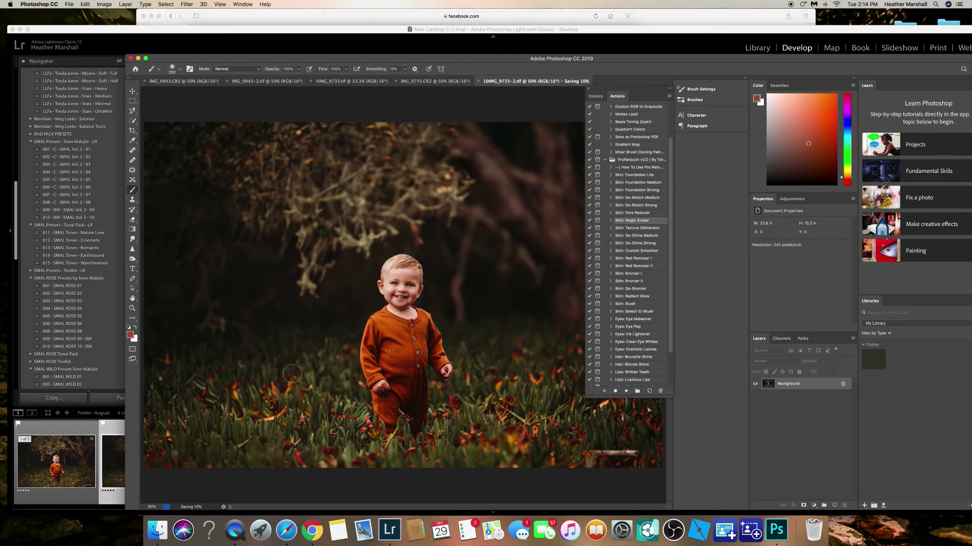
Back in Lightroom, select IMG_9735.CR2 and revert it to its Import history state.
left_click(76, 455)
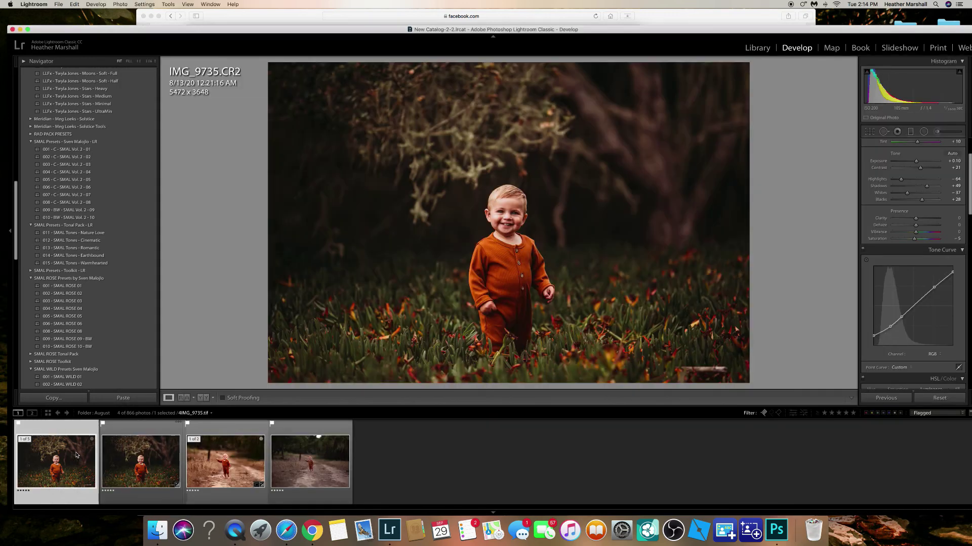
left_click(157, 466)
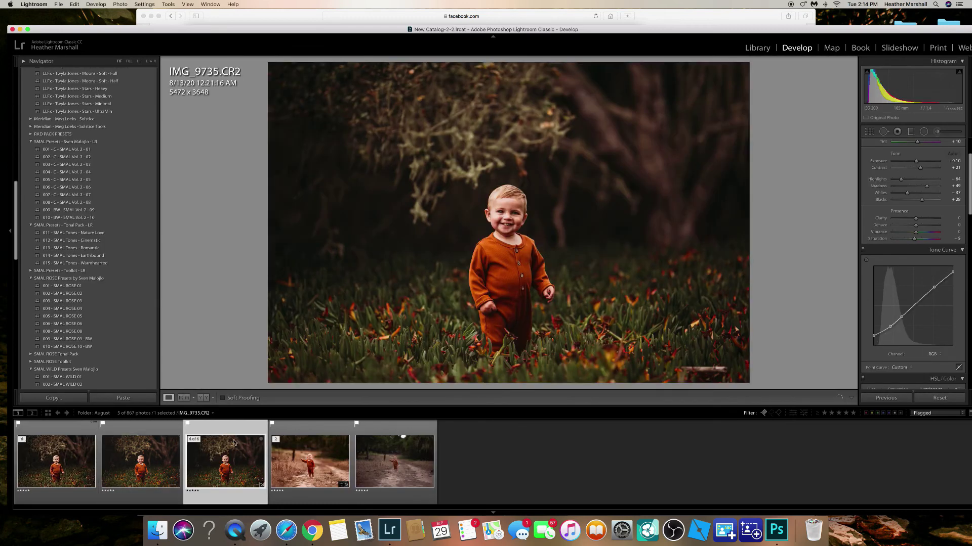
left_click(93, 467)
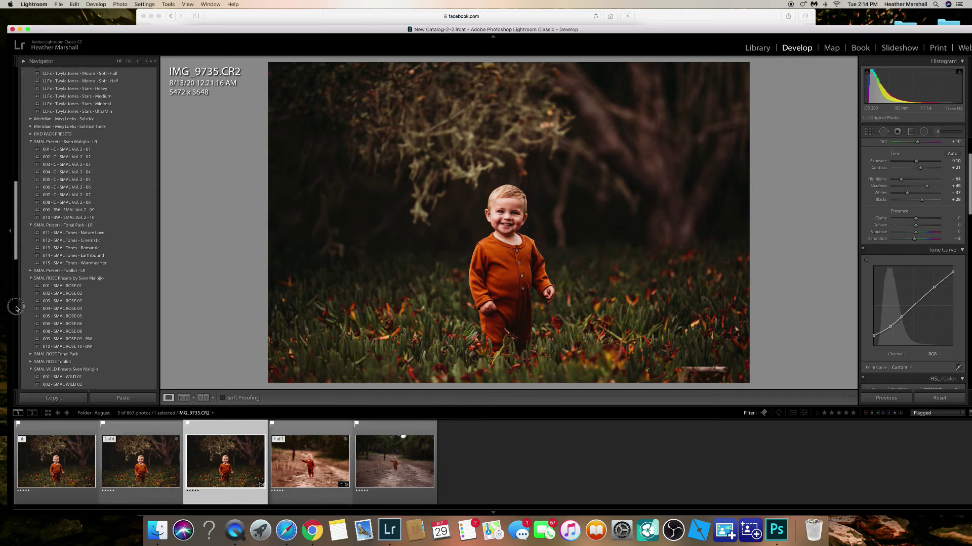
left_click_drag(16, 248, 21, 383)
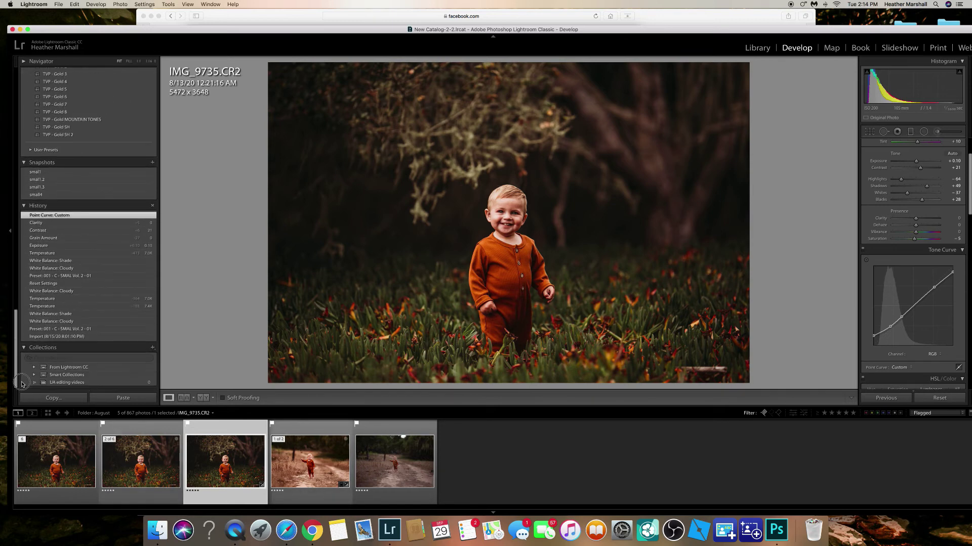
left_click(57, 336)
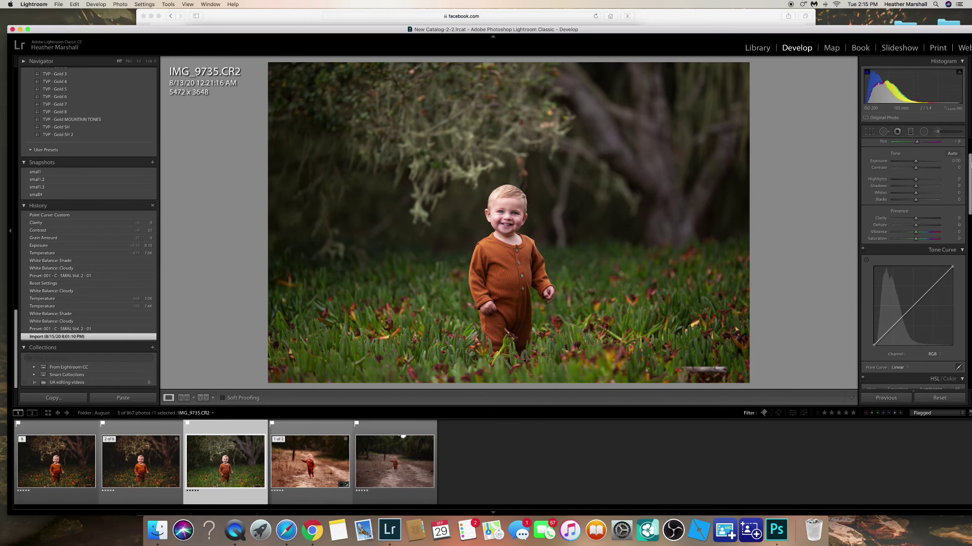
Zoom in on the child's face and back, then restore the Point Curve: Custom history state.
scroll(901, 212, "up", 2)
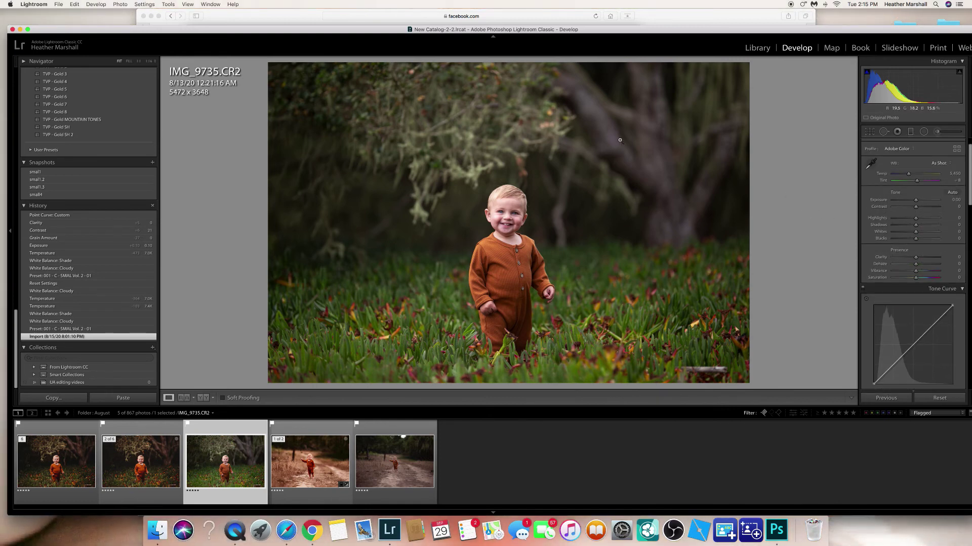
scroll(954, 152, "up", 1)
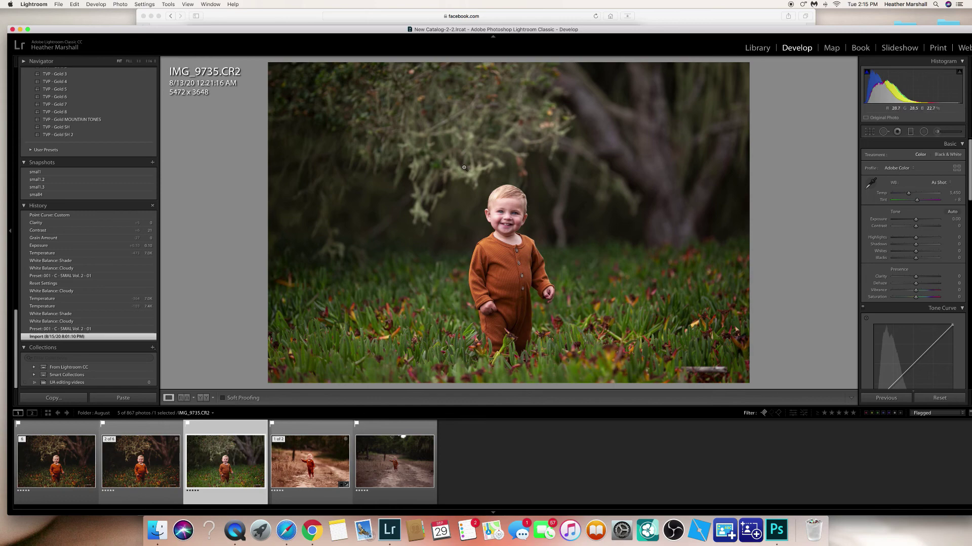
left_click(509, 216)
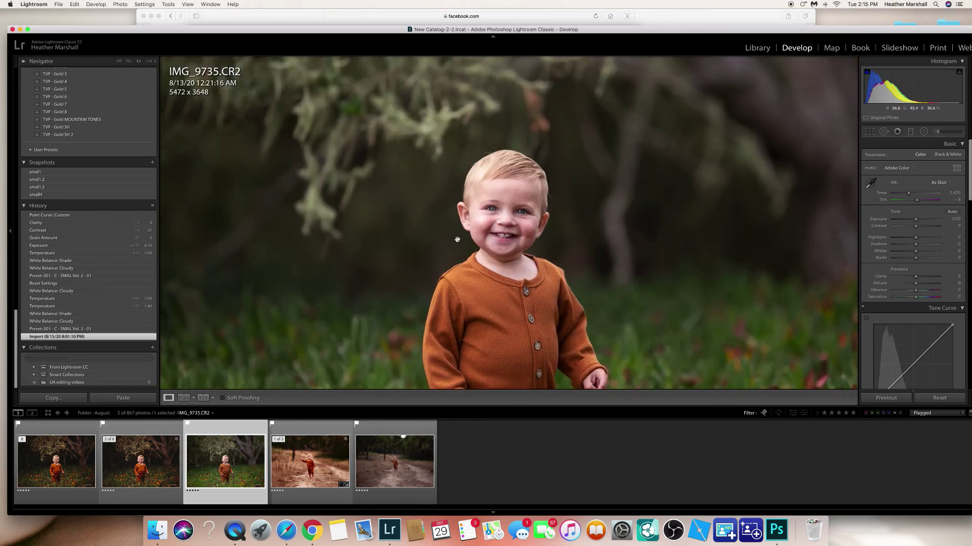
left_click(559, 211)
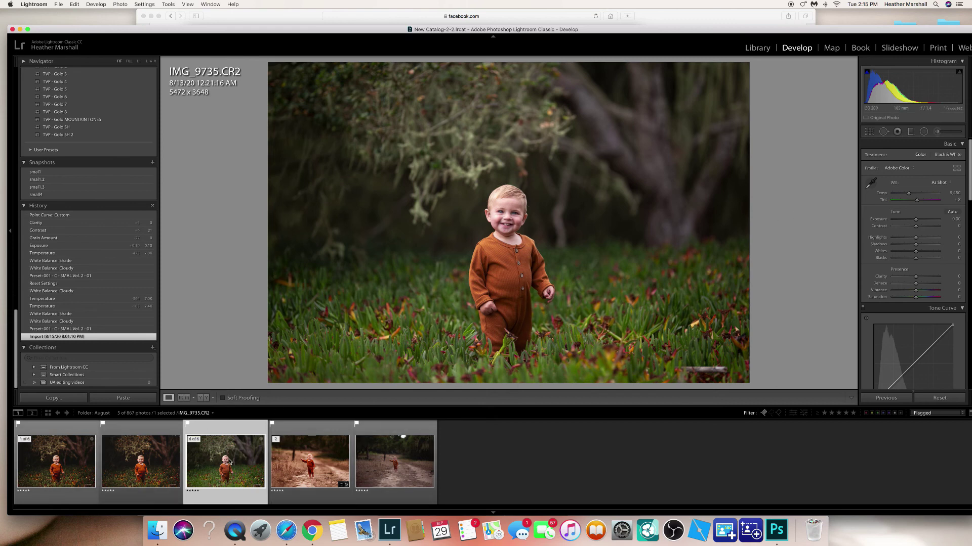
left_click(87, 215)
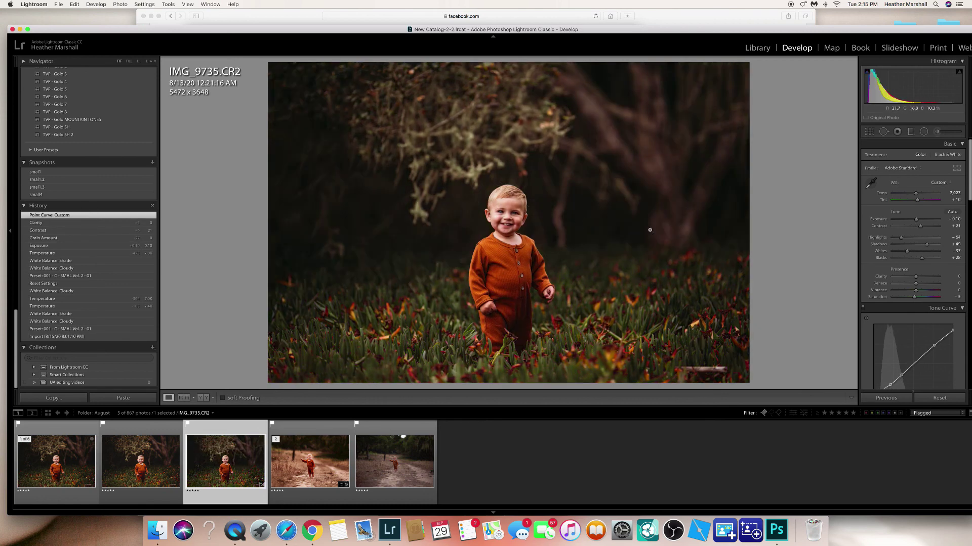
Select 10IMG_9735-2.tif in the filmstrip and zoom in to inspect the child's detail.
left_click(87, 468)
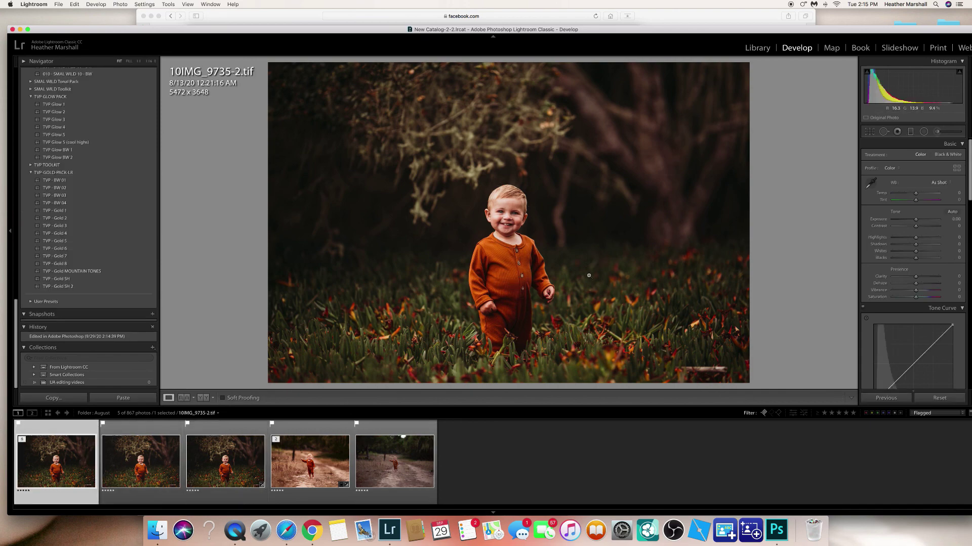
left_click_drag(588, 276, 531, 238)
left_click_drag(486, 208, 537, 284)
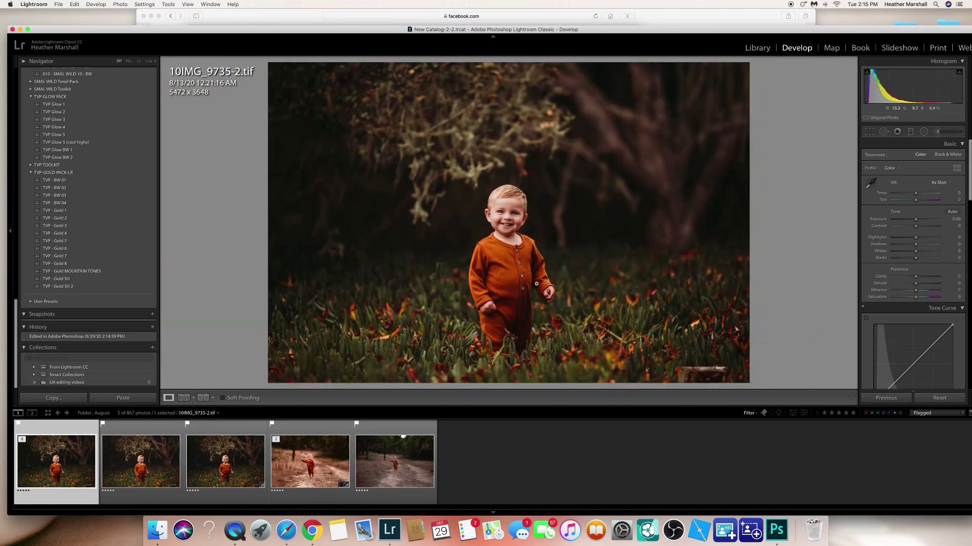